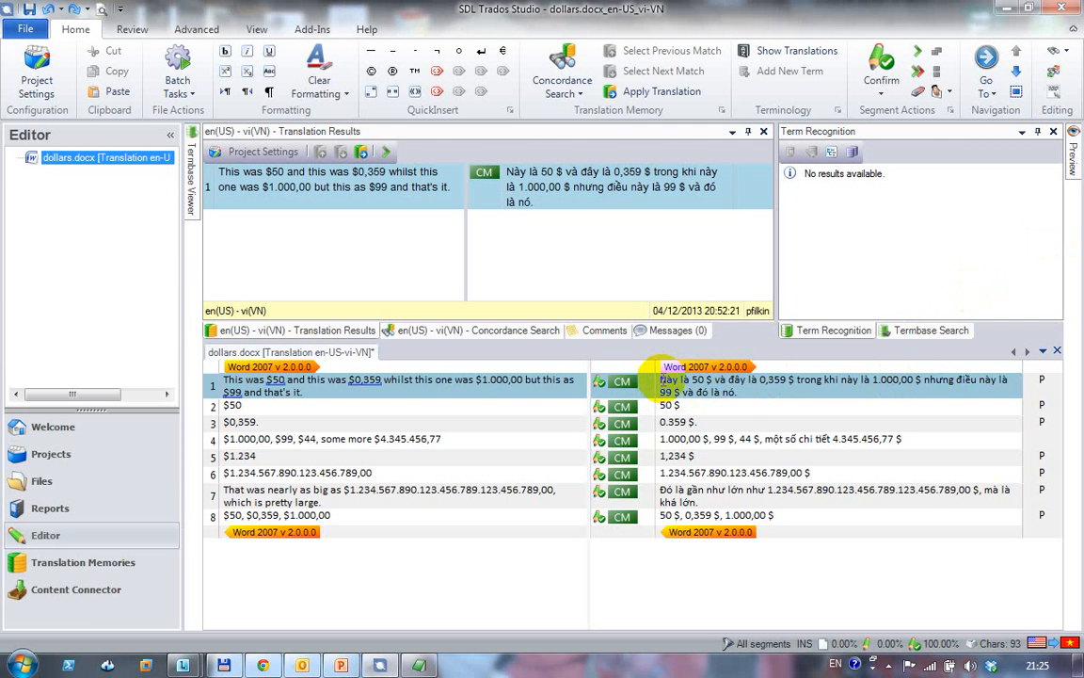
- Show the QuickPlace suggestions for the amount in segment 2, close them, and return to segment 1's target
key("ctrl+Return")
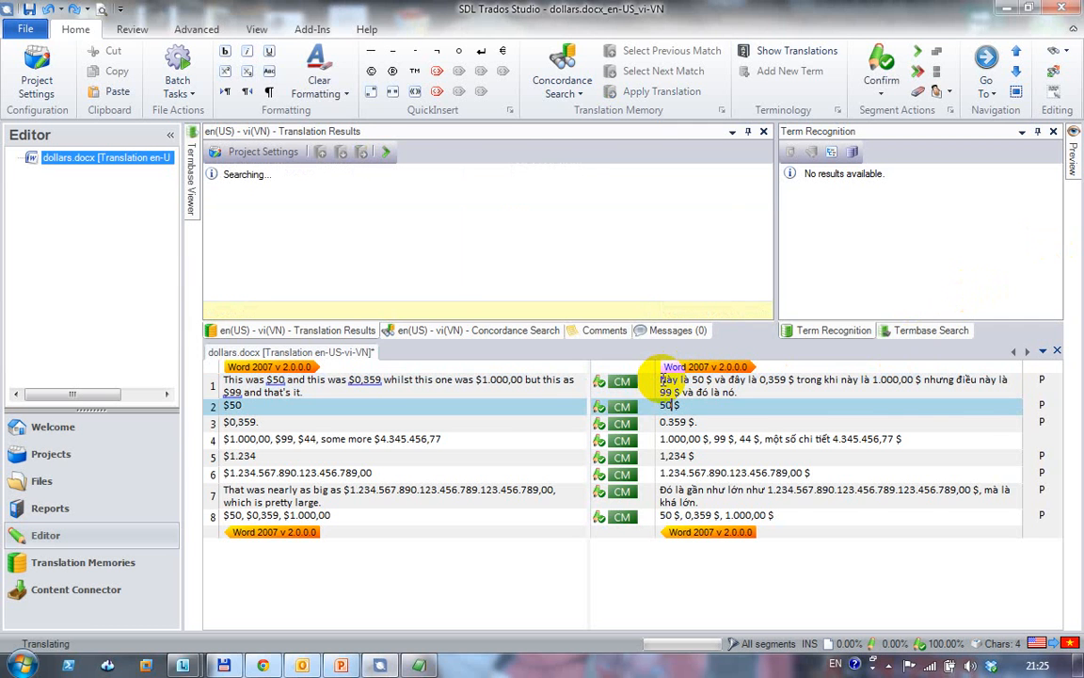
key("ctrl+comma")
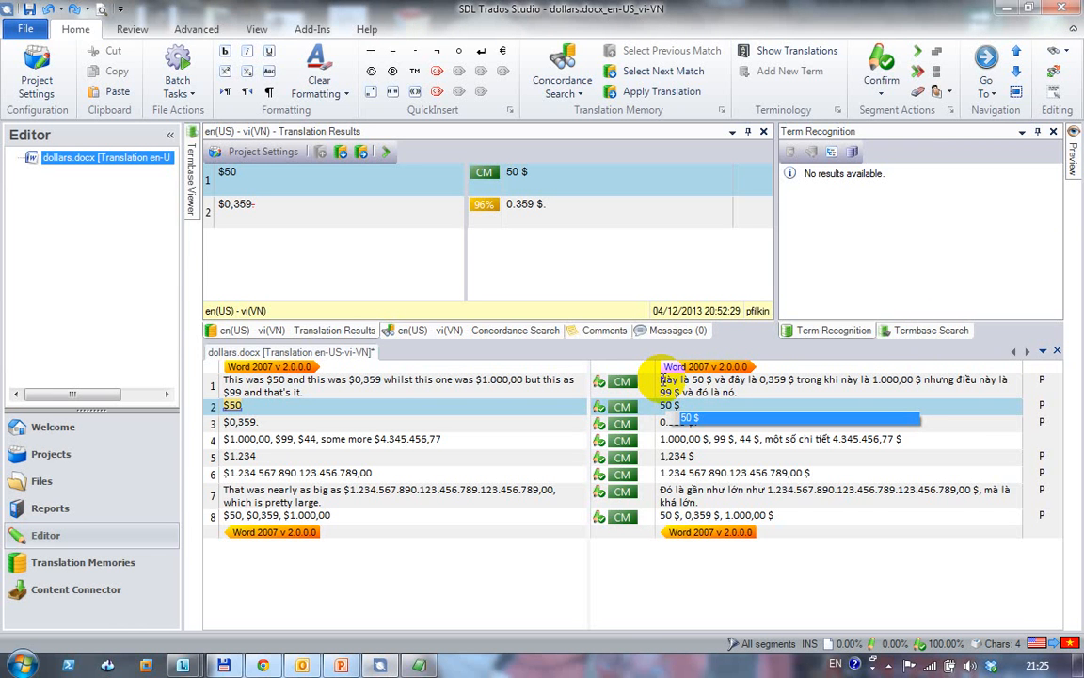
key("Escape")
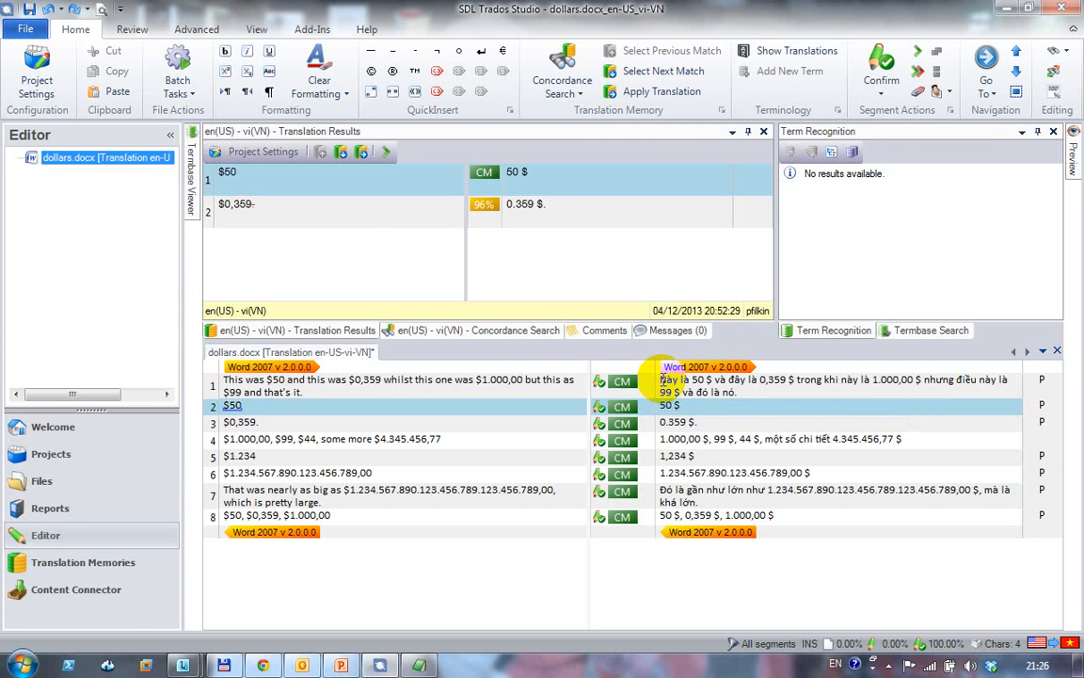
left_click(662, 381)
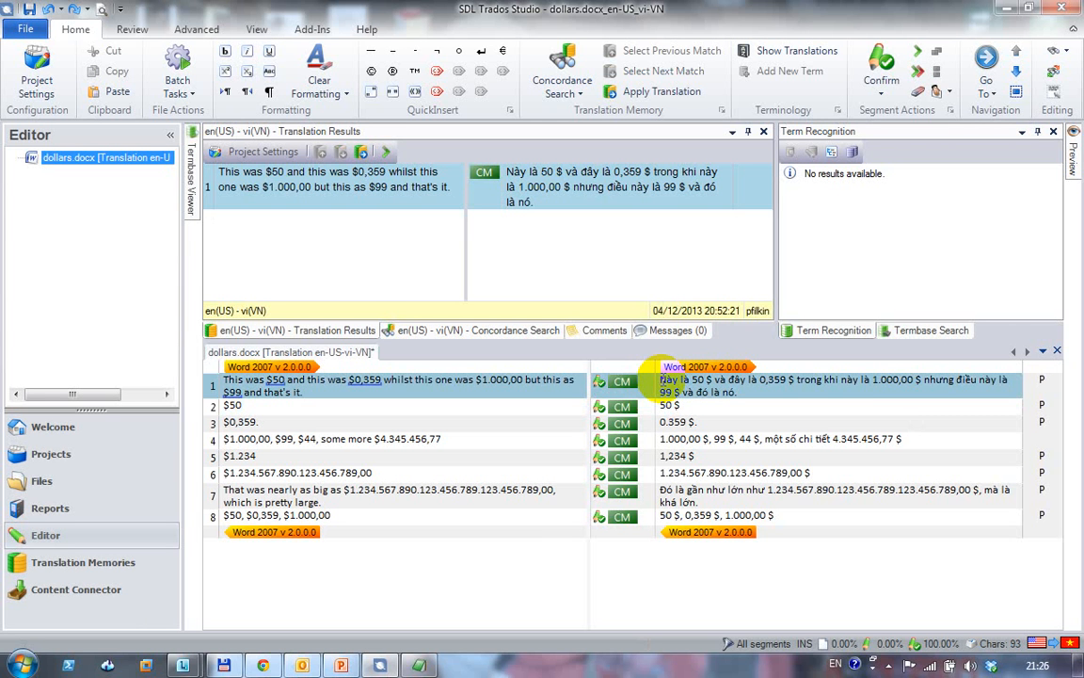
- Set $ as the text to find in the Replace dialog and copy the ð character from the EditPad Pro notes
left_click(1053, 73)
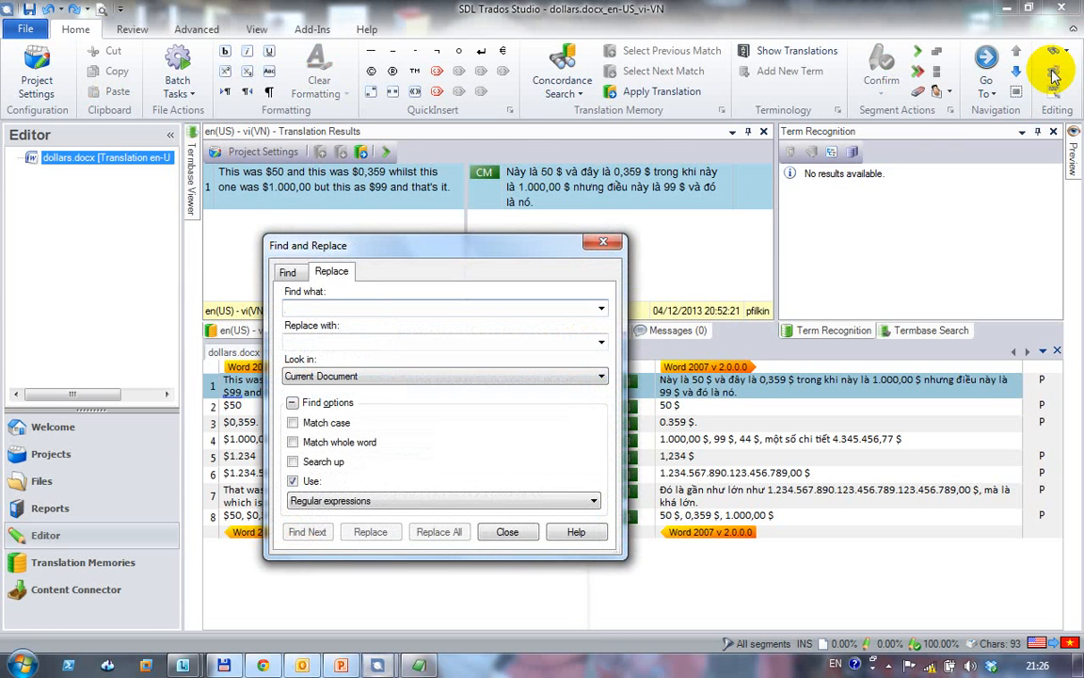
type("$")
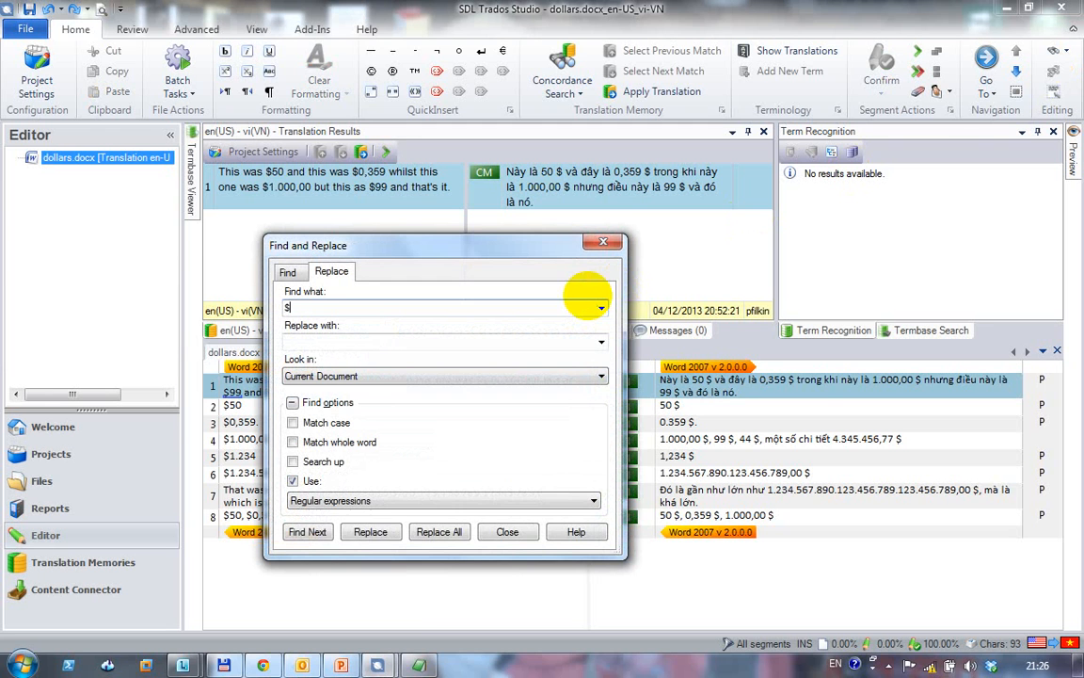
left_click(419, 664)
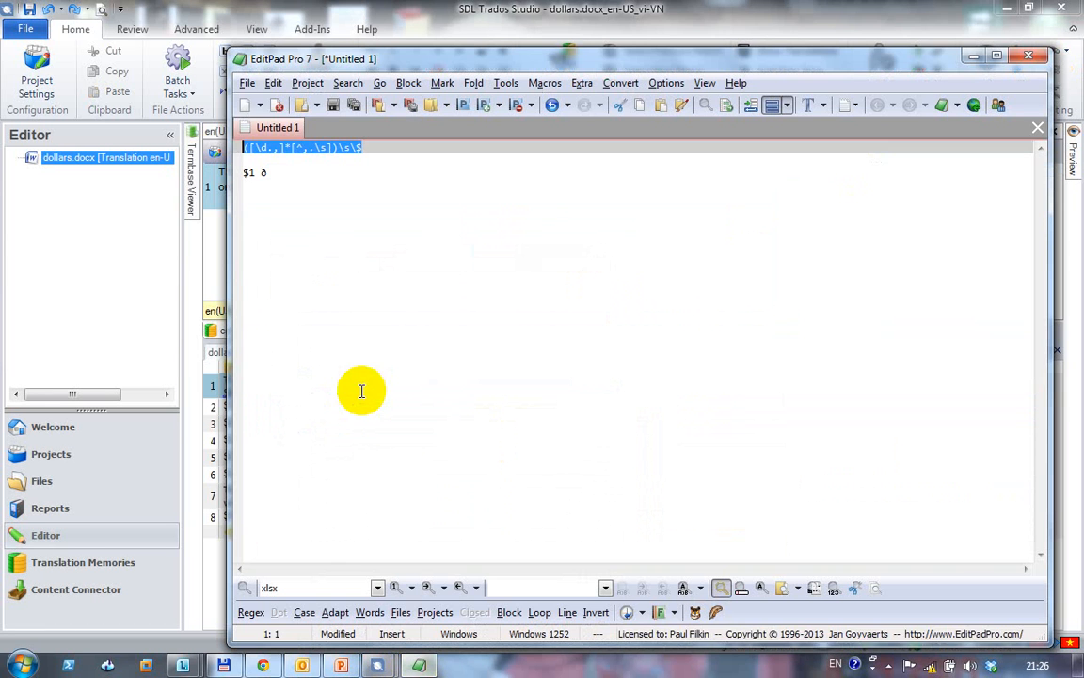
left_click(278, 192)
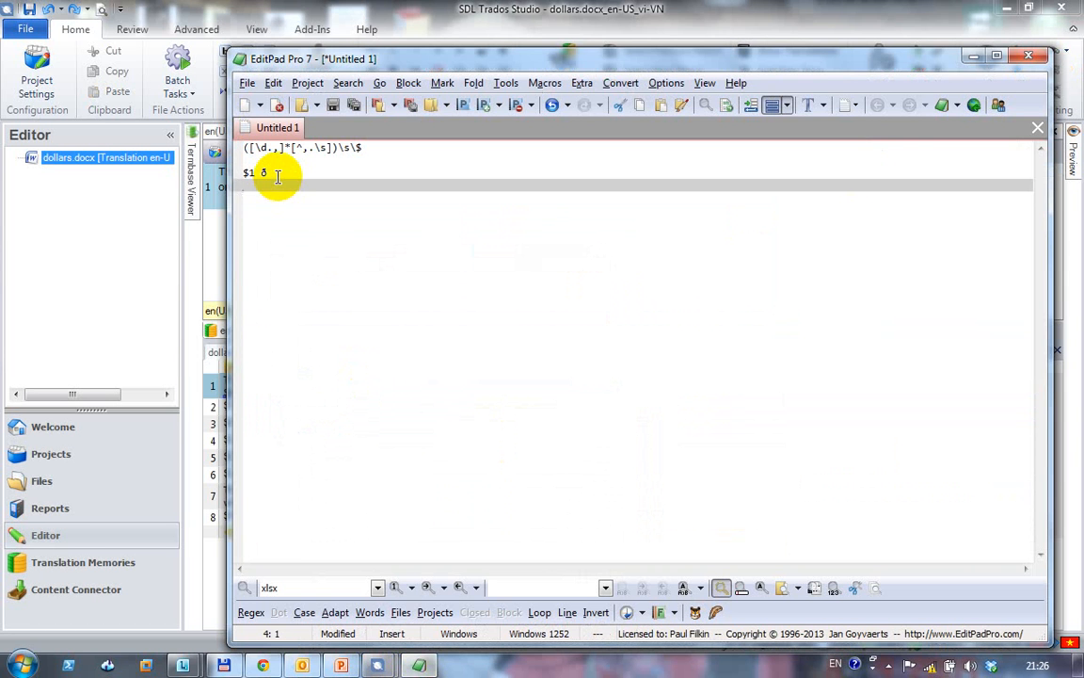
left_click(278, 176)
key("shift+Left")
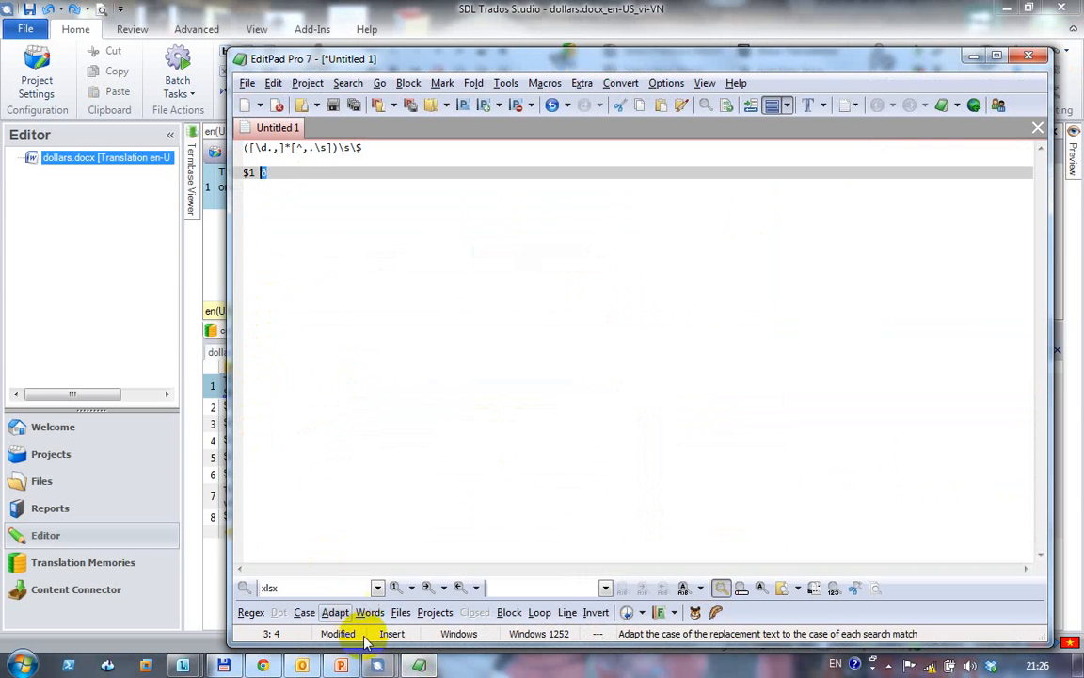
- Set the replacement text to ð in Trados Studio's Find and Replace dialog and disable the regular expressions option
mouse_move(378, 666)
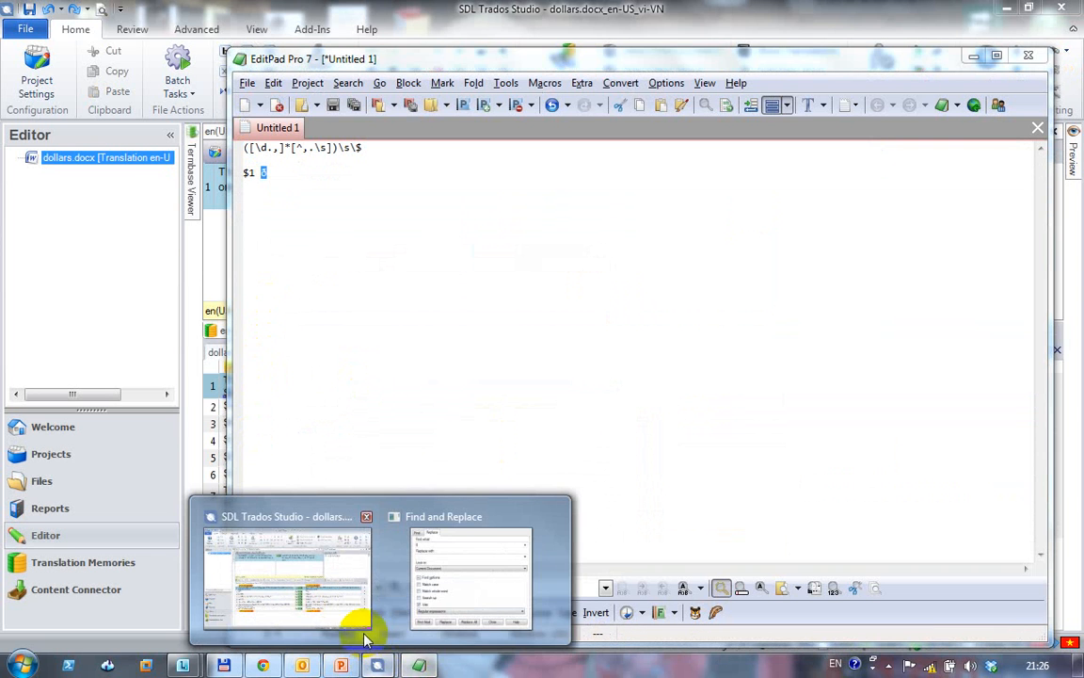
left_click(435, 605)
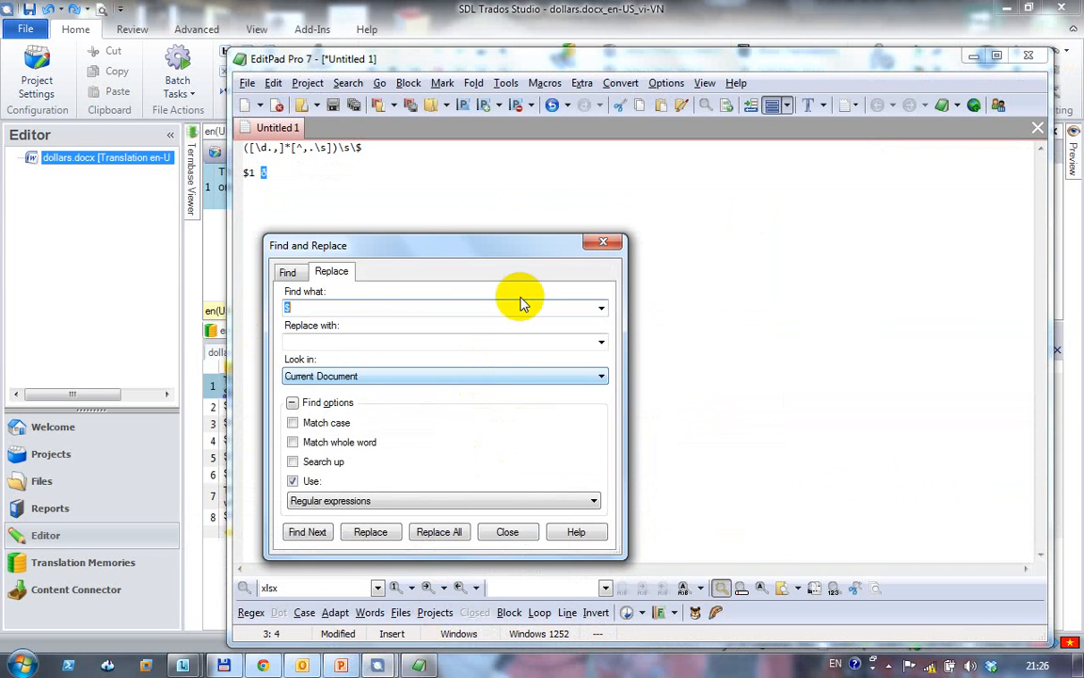
left_click(502, 344)
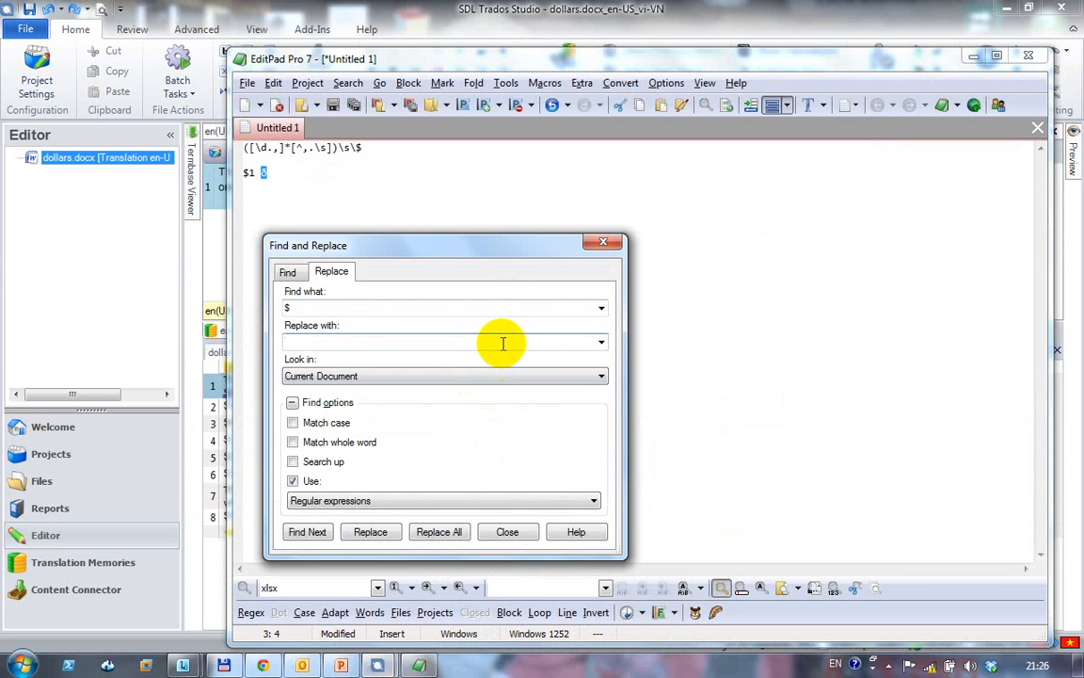
type("đ")
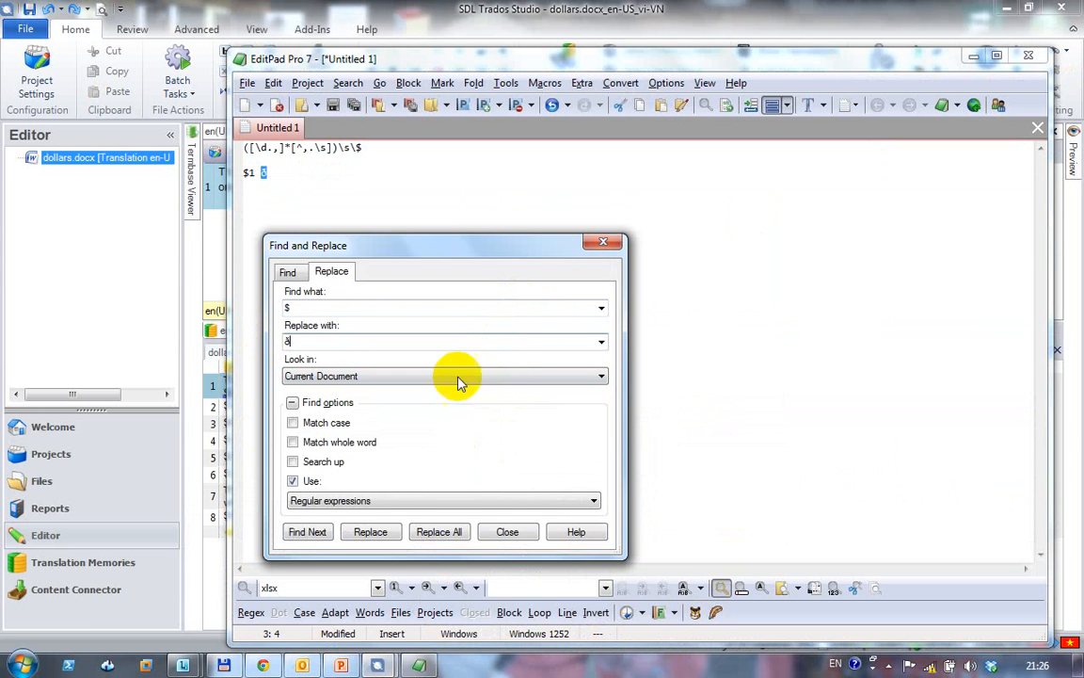
left_click(293, 481)
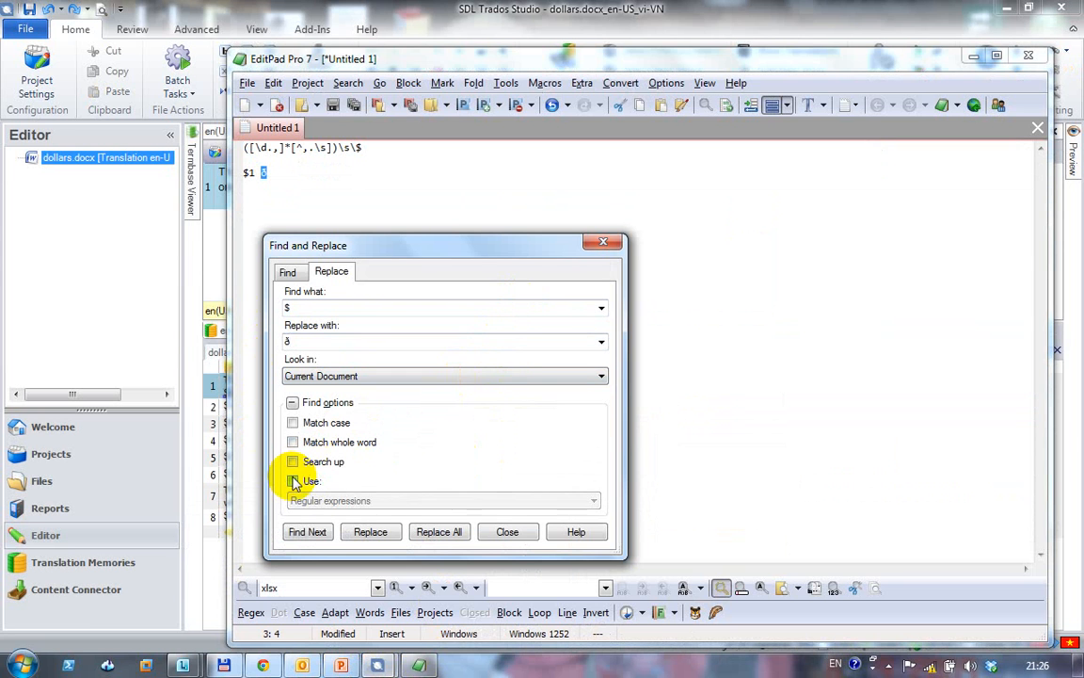
- Bring the Trados Studio editor and its Find and Replace dialog back to the front and find the first $ in the current document
left_click(191, 330)
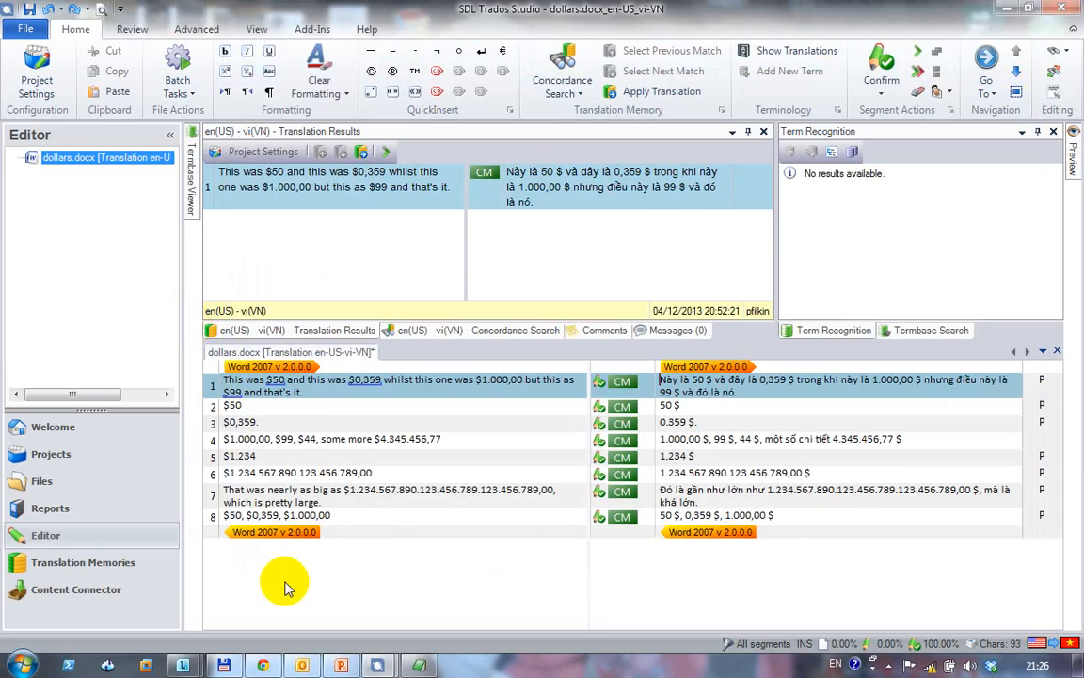
key("alt+Tab")
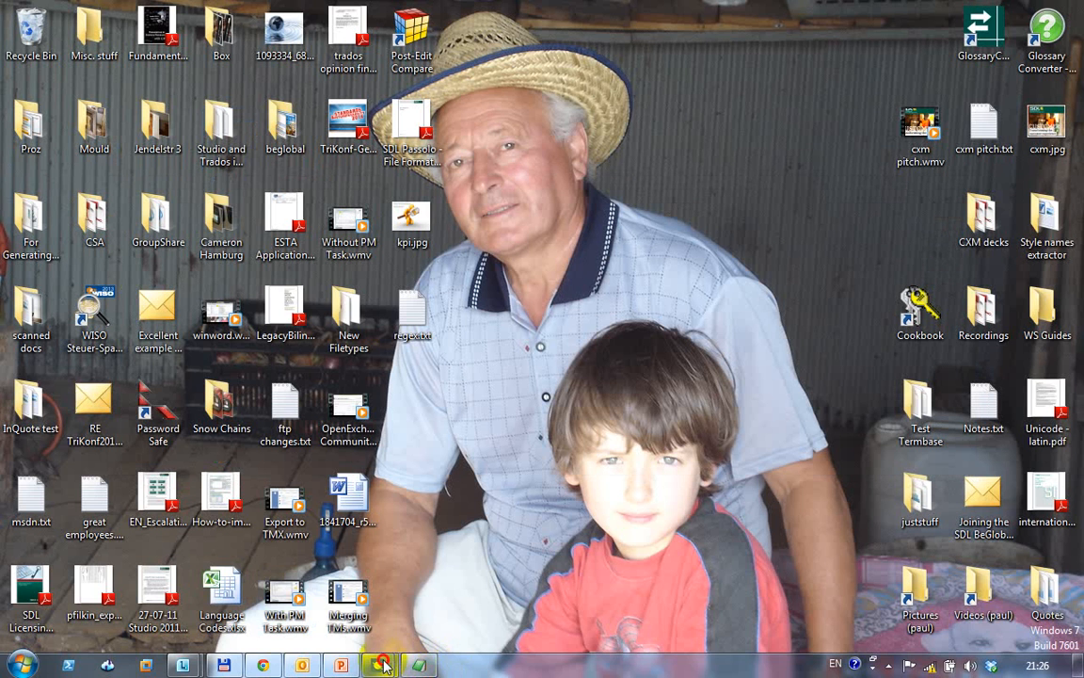
mouse_move(383, 666)
left_click(309, 573)
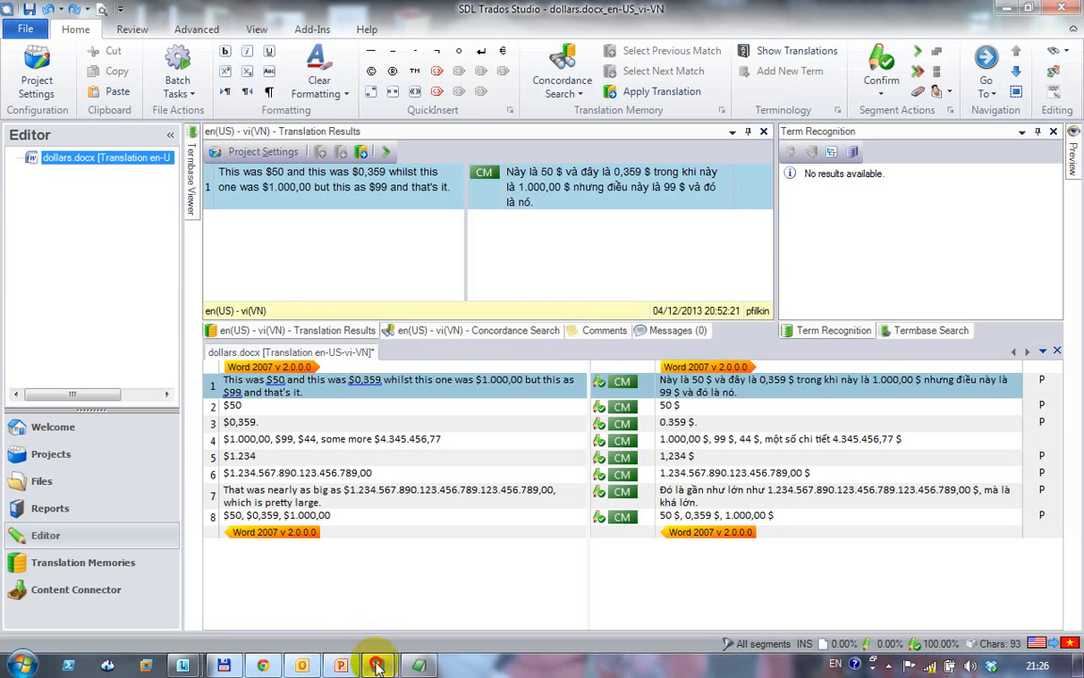
left_click(442, 582)
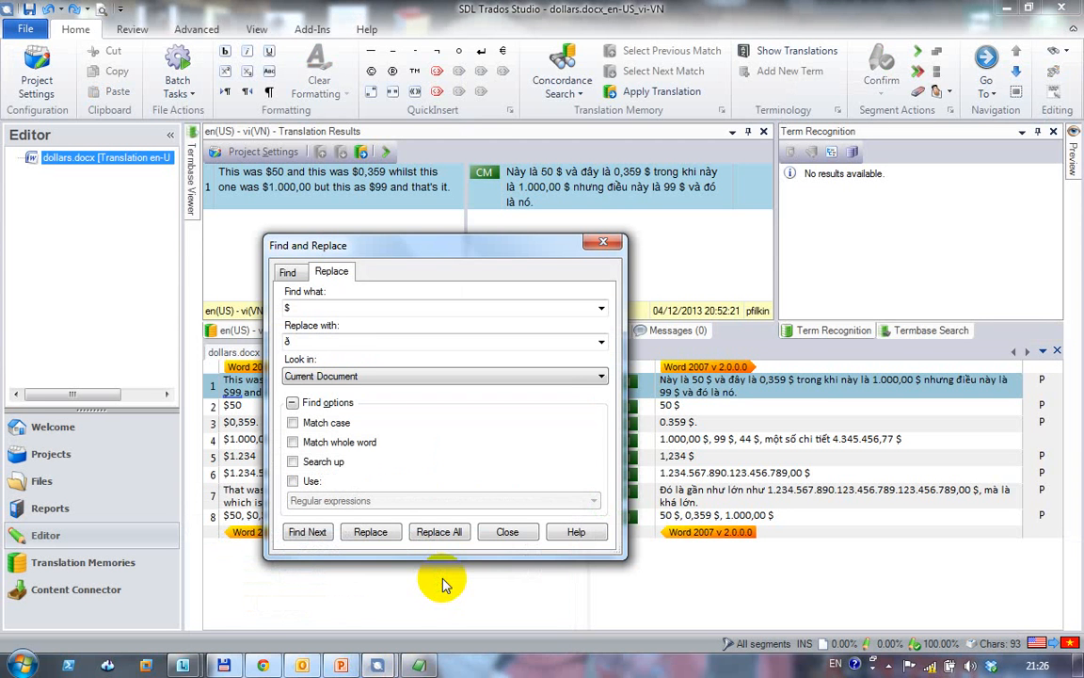
left_click(350, 376)
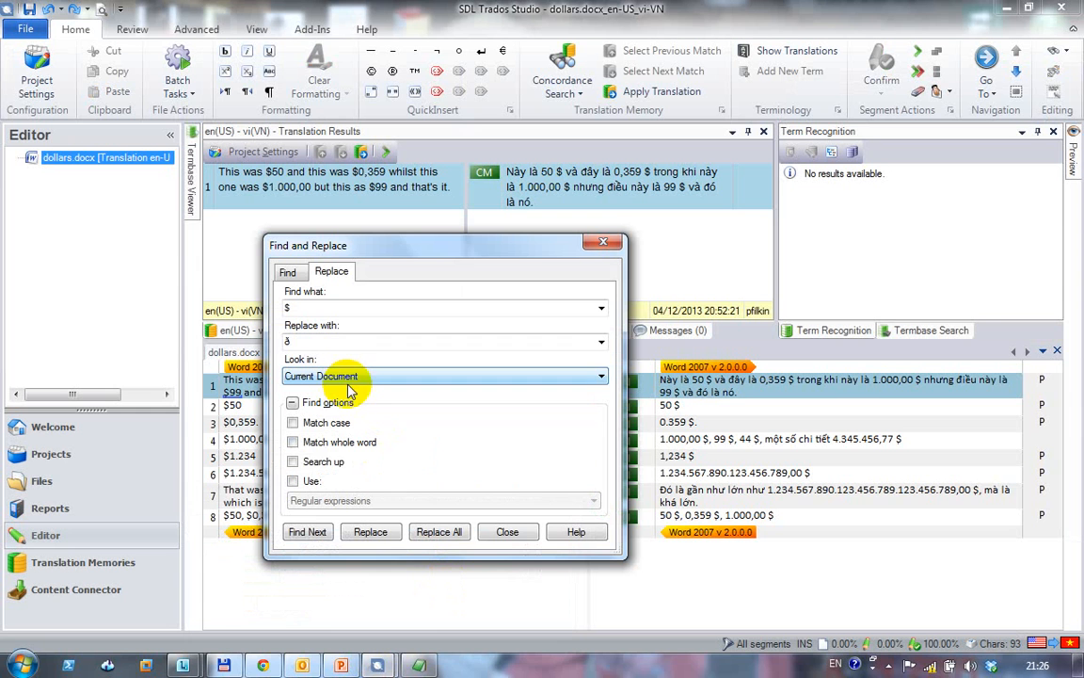
left_click(299, 533)
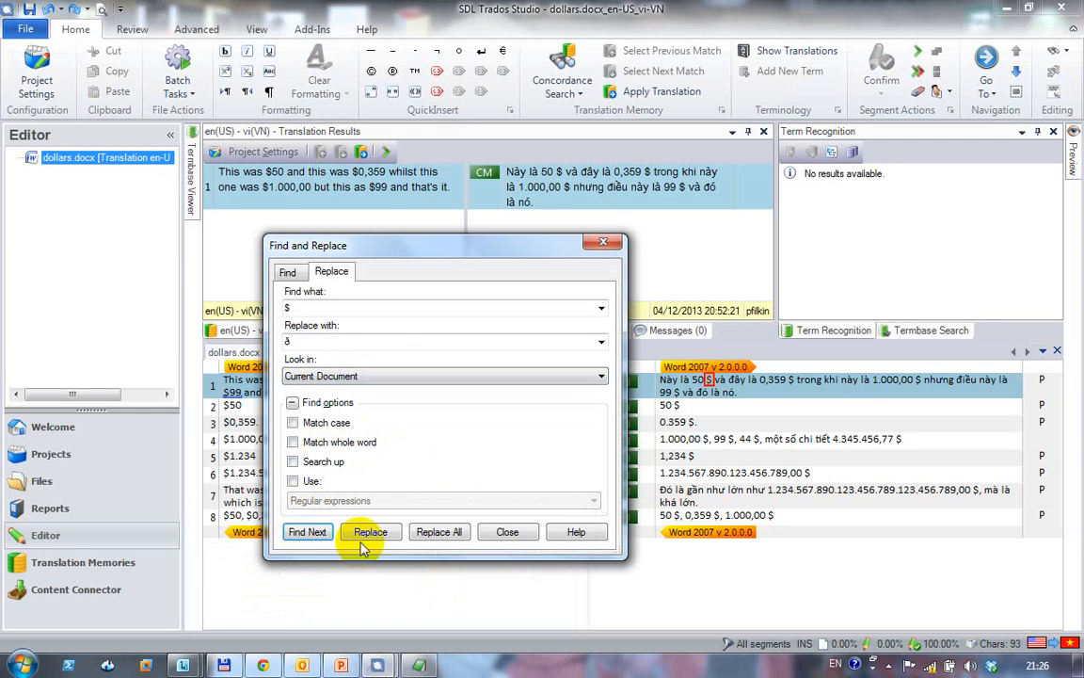
- Replace every $ in the target segments with ð, close the dialog, and undo the replacement
left_click(438, 534)
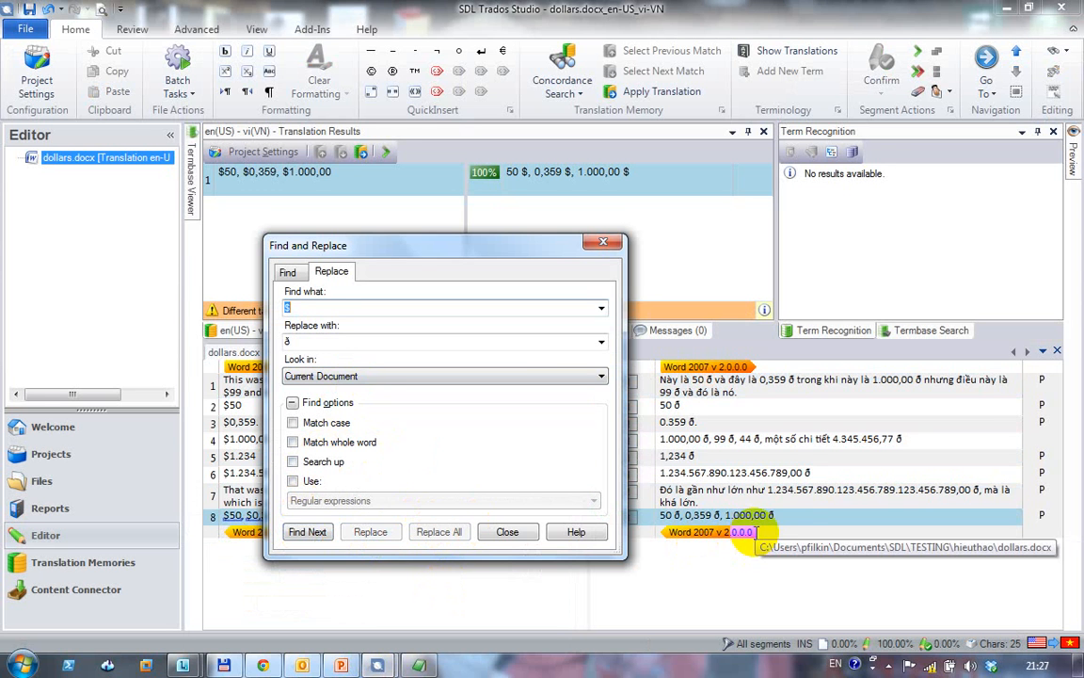
key("Escape")
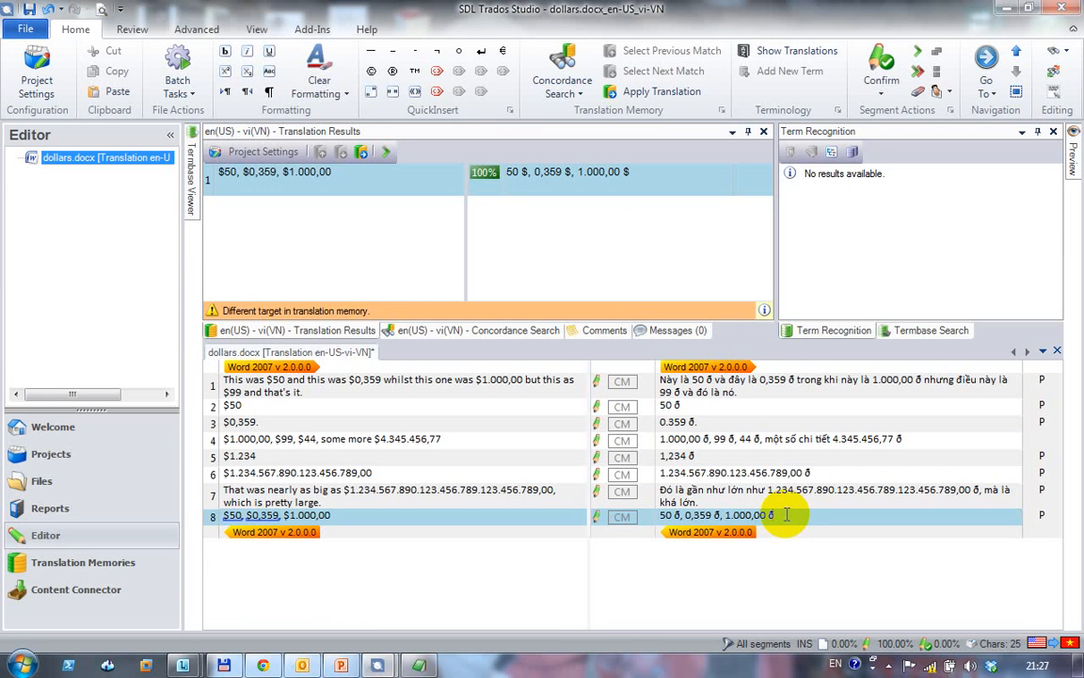
key("ctrl+z")
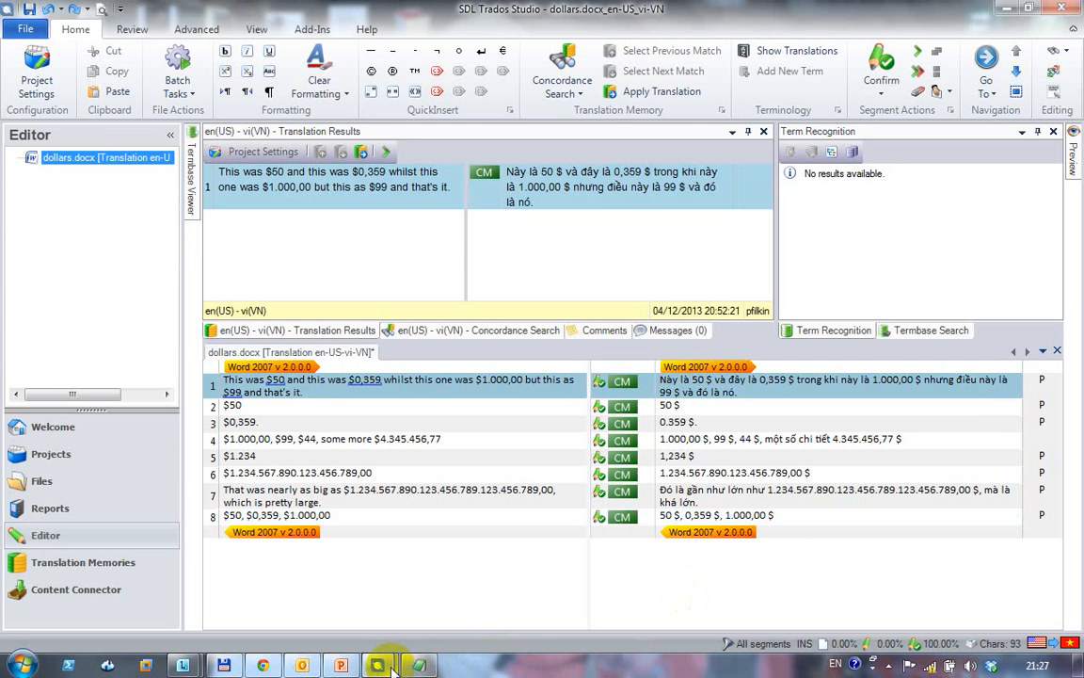
- Copy the regular expression ([\d.,]*[^,.\s])\s\$ from the EditPad Pro notes into the Find and Replace dialog as the search text
mouse_move(394, 666)
left_click(394, 546)
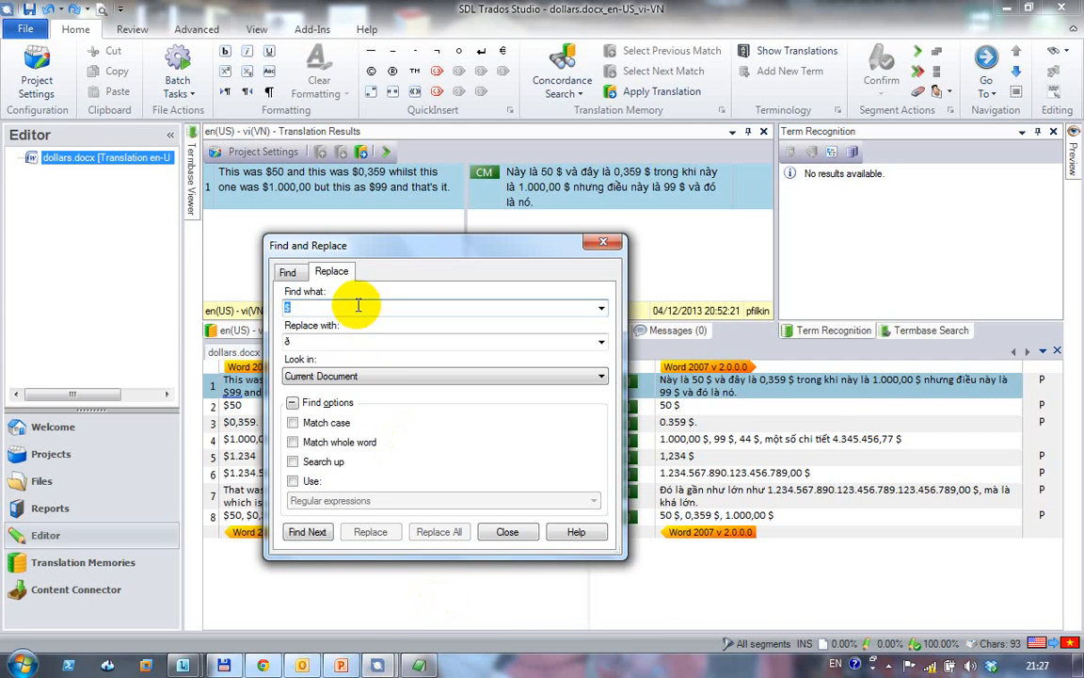
left_click(417, 664)
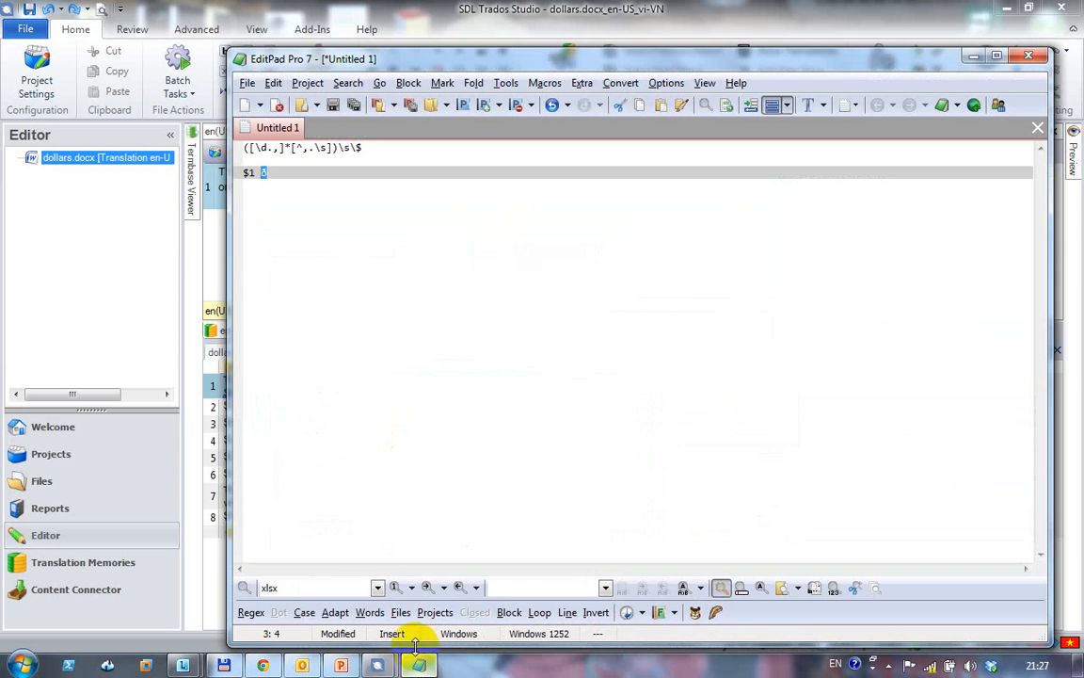
left_click_drag(364, 148, 141, 153)
key("ctrl+c")
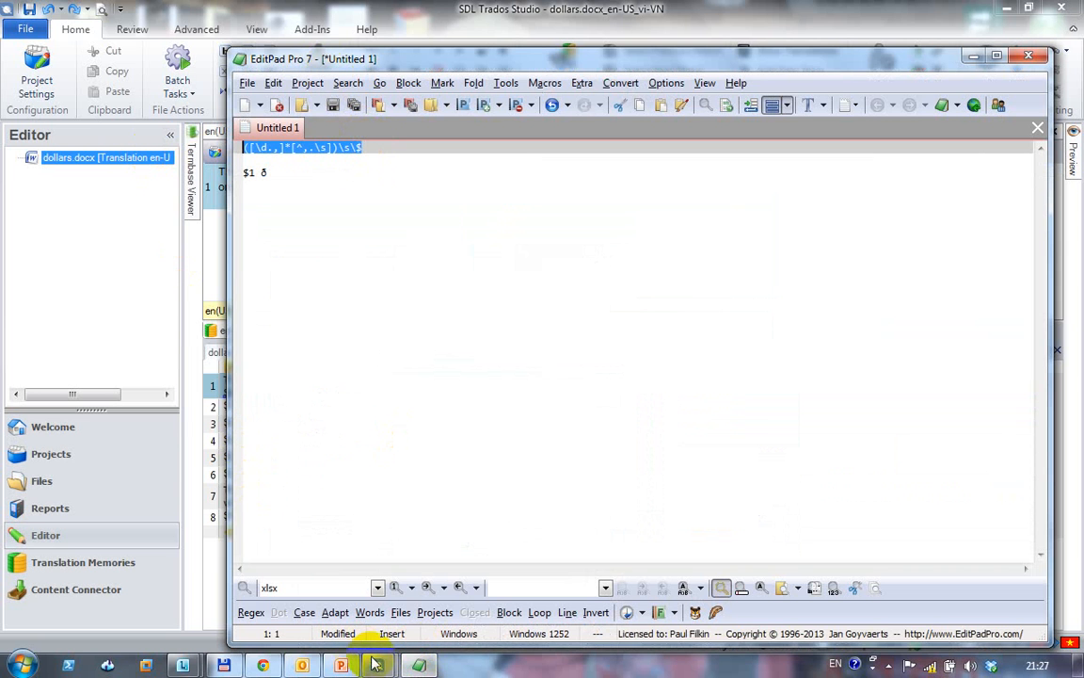
mouse_move(374, 664)
left_click(433, 591)
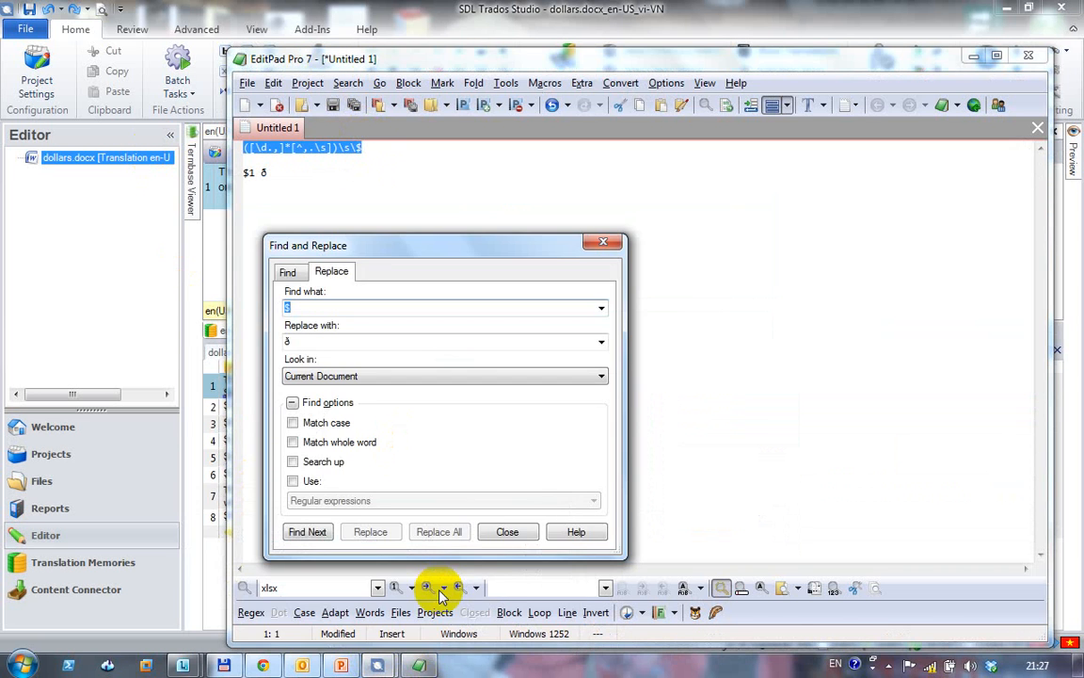
key("ctrl+v")
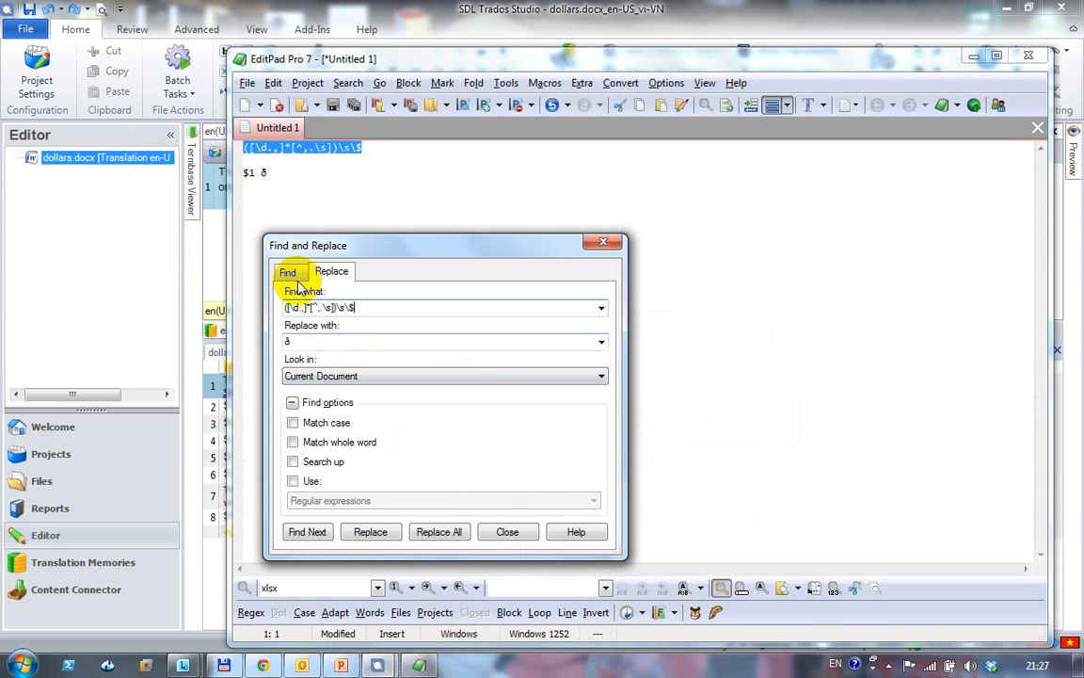
- Copy $1 ð from the EditPad Pro notes and set it as the replacement text in Trados Studio's Find and Replace dialog
left_click(317, 175)
key("shift+Home")
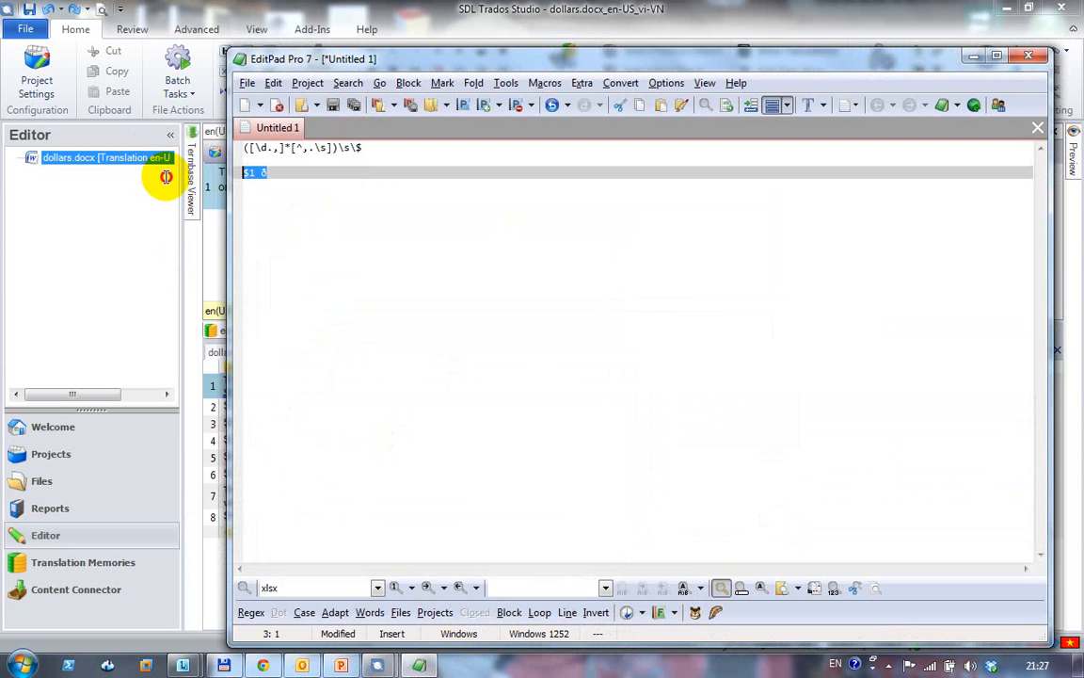
left_click(136, 226)
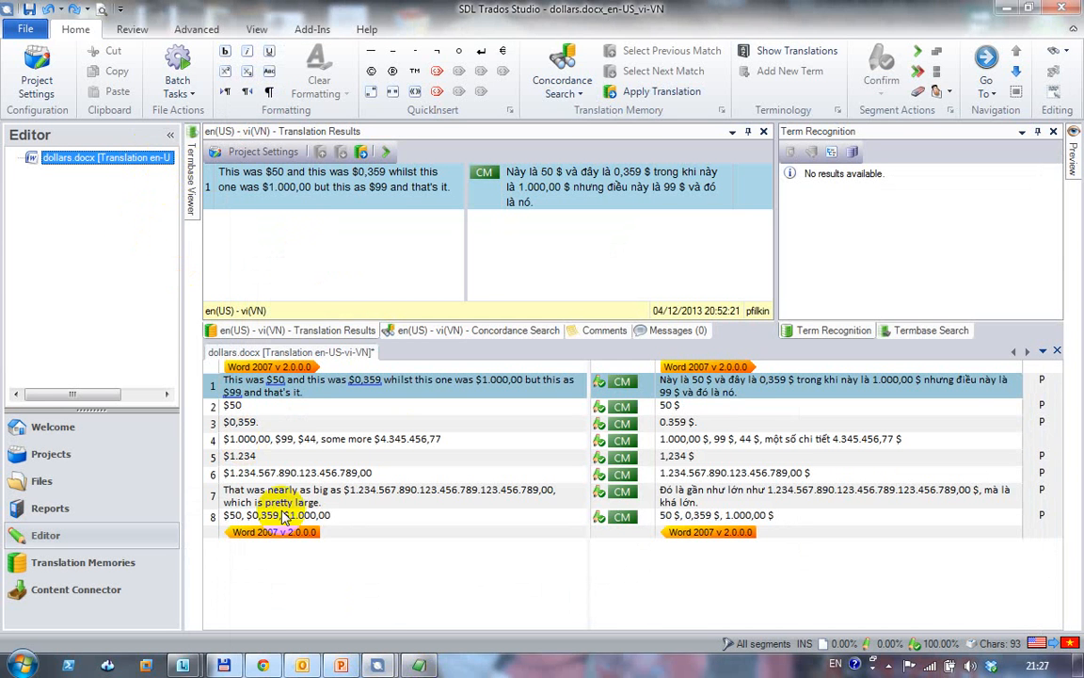
mouse_move(379, 661)
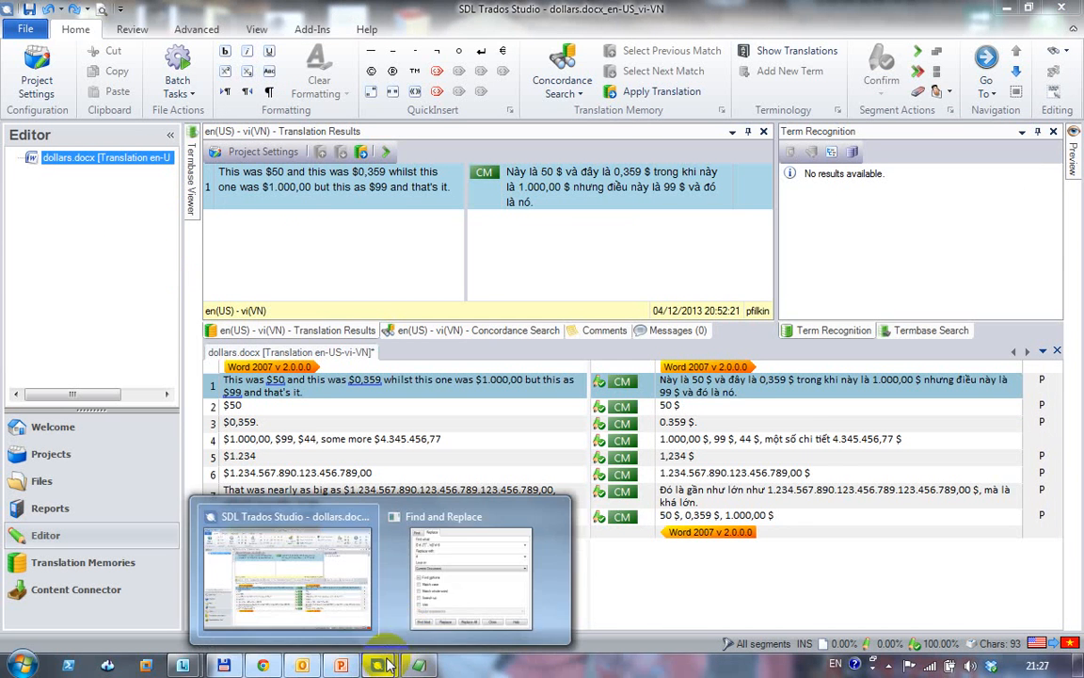
left_click(436, 601)
left_click(387, 340)
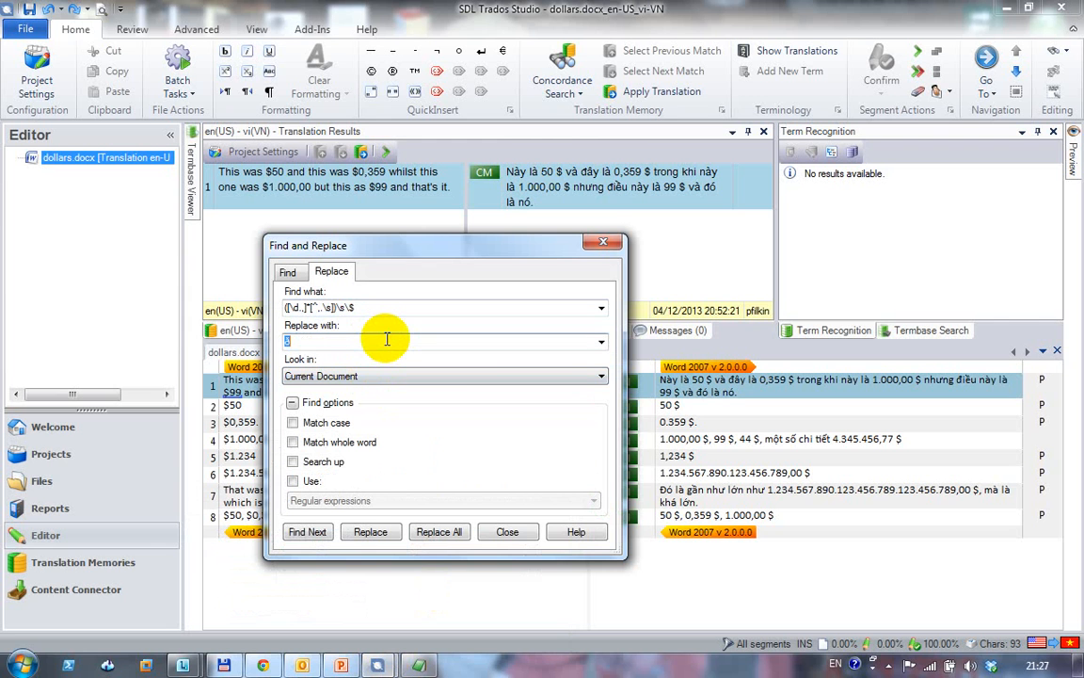
type("$1 đ")
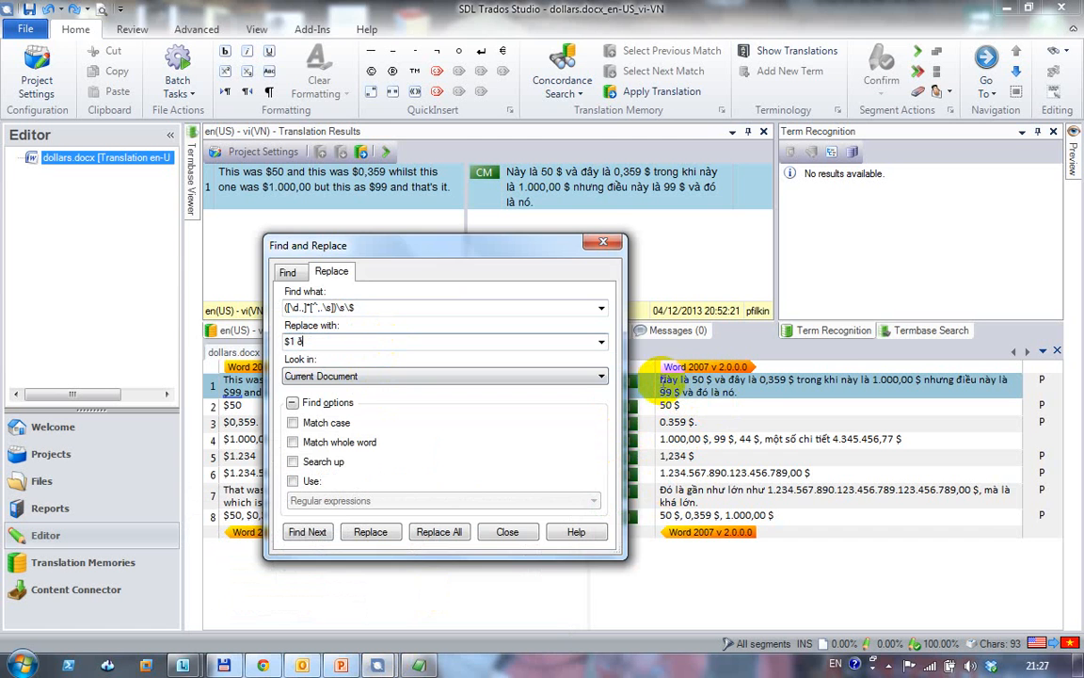
key("Escape")
key("alt+Tab")
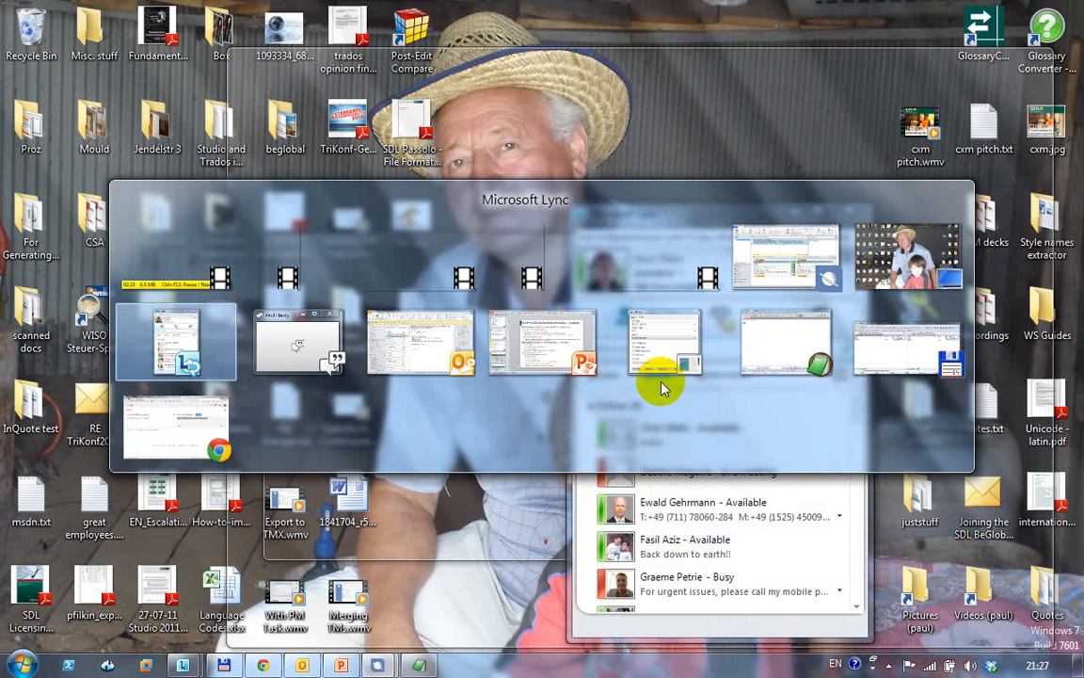
key("alt+Tab")
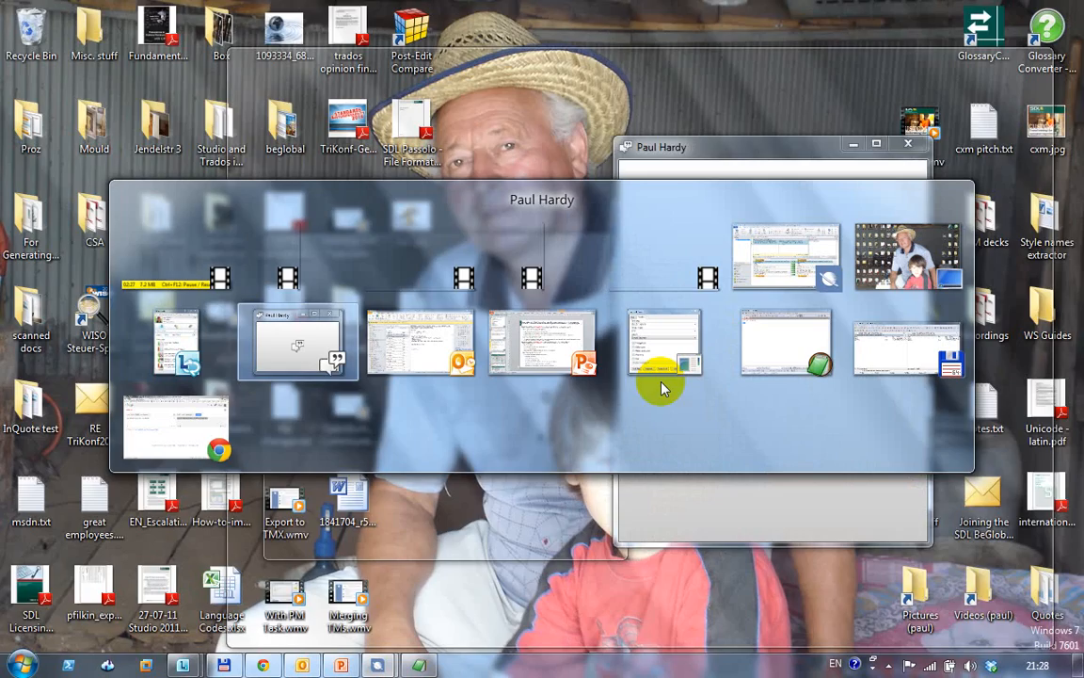
key("alt+Tab")
key("alt+Tab")
key("alt+Tab")
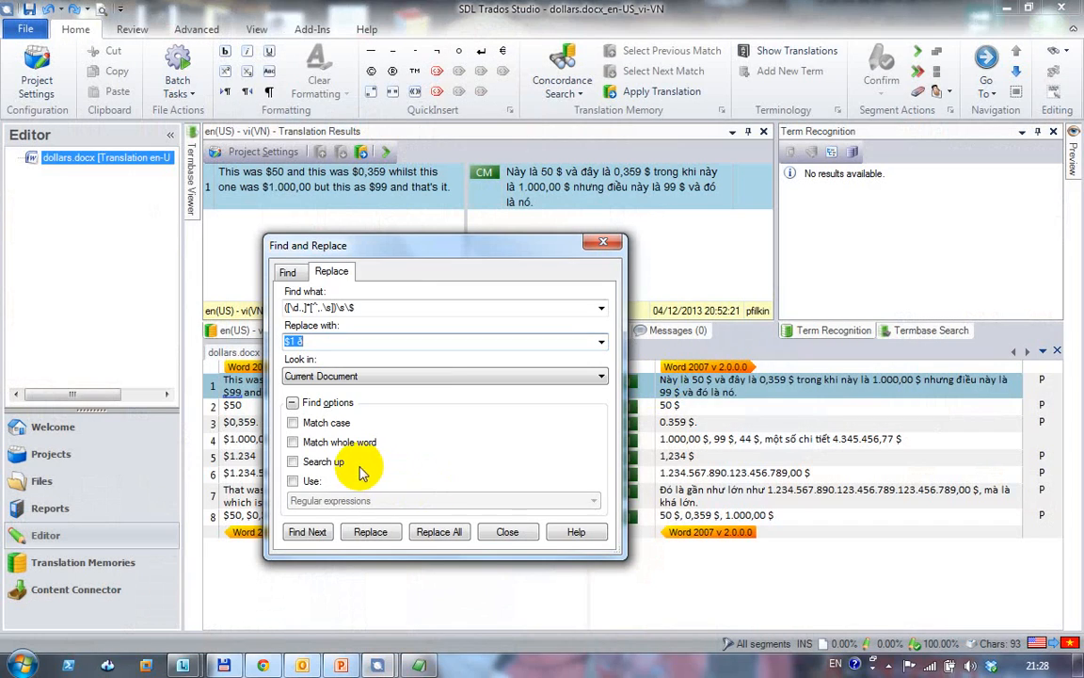
- Turn on regular expressions for the search and find the first matching amount in the current document
left_click(294, 481)
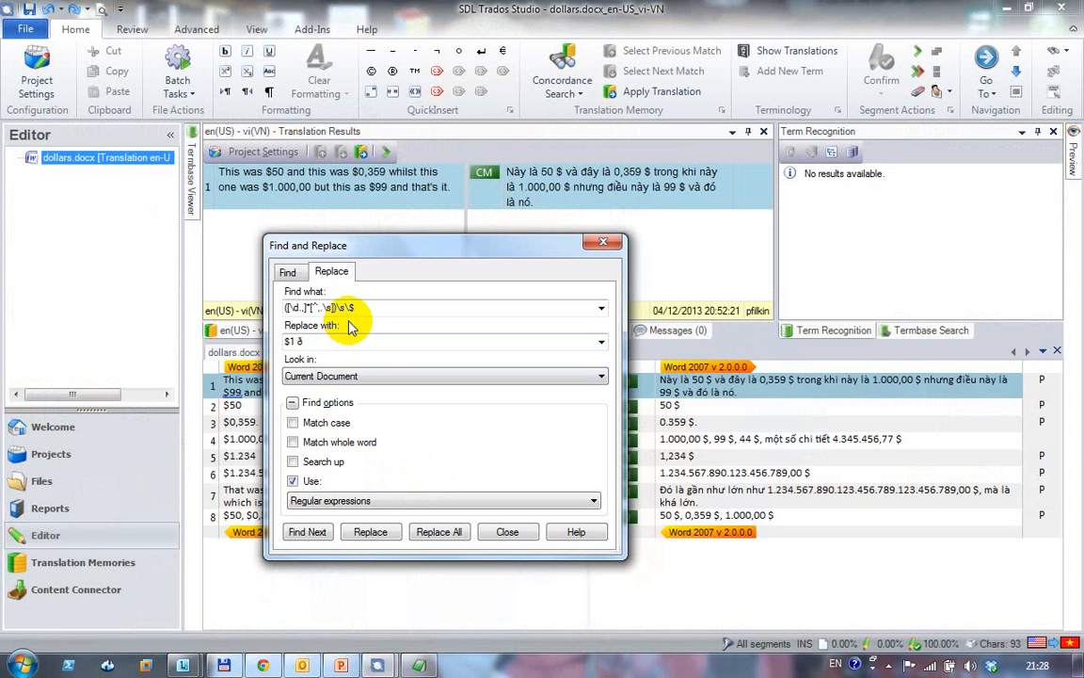
left_click(309, 532)
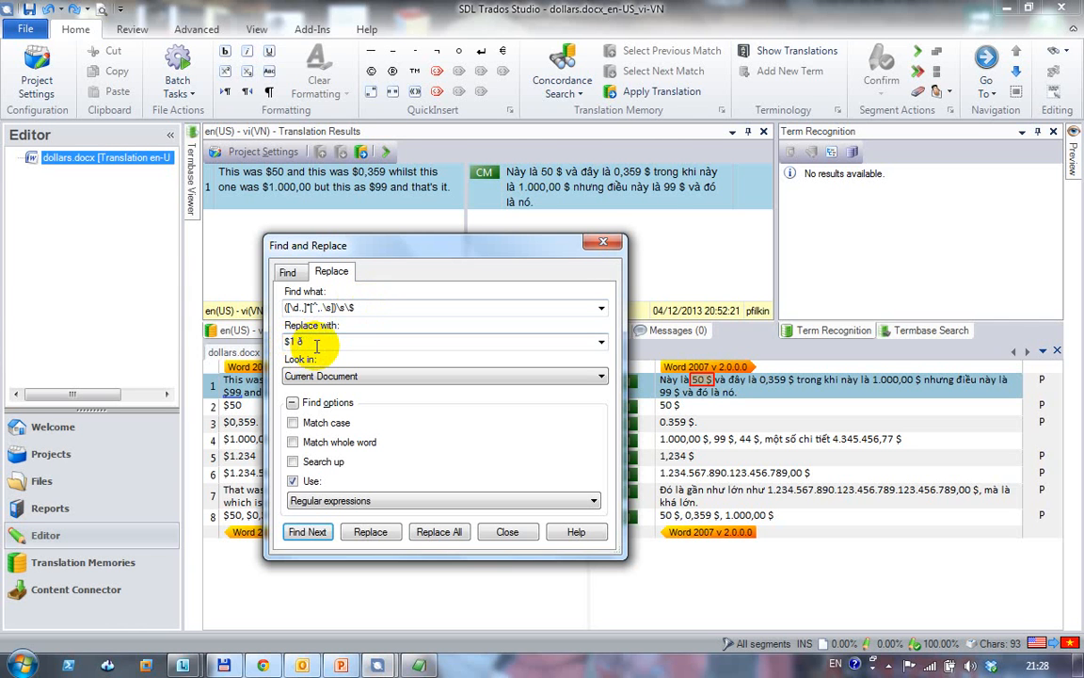
- Replace the matched dollar amounts one at a time through segment 3, and replace all remaining matches with $1 ð before closing the dialog
left_click(382, 533)
left_click(382, 533)
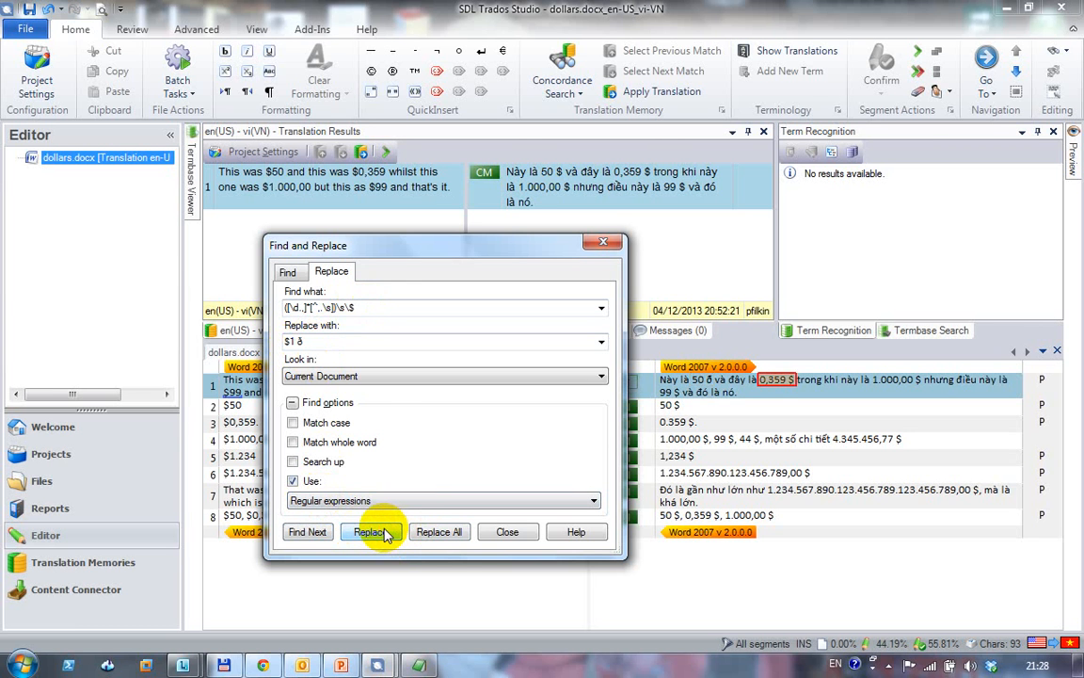
left_click(382, 533)
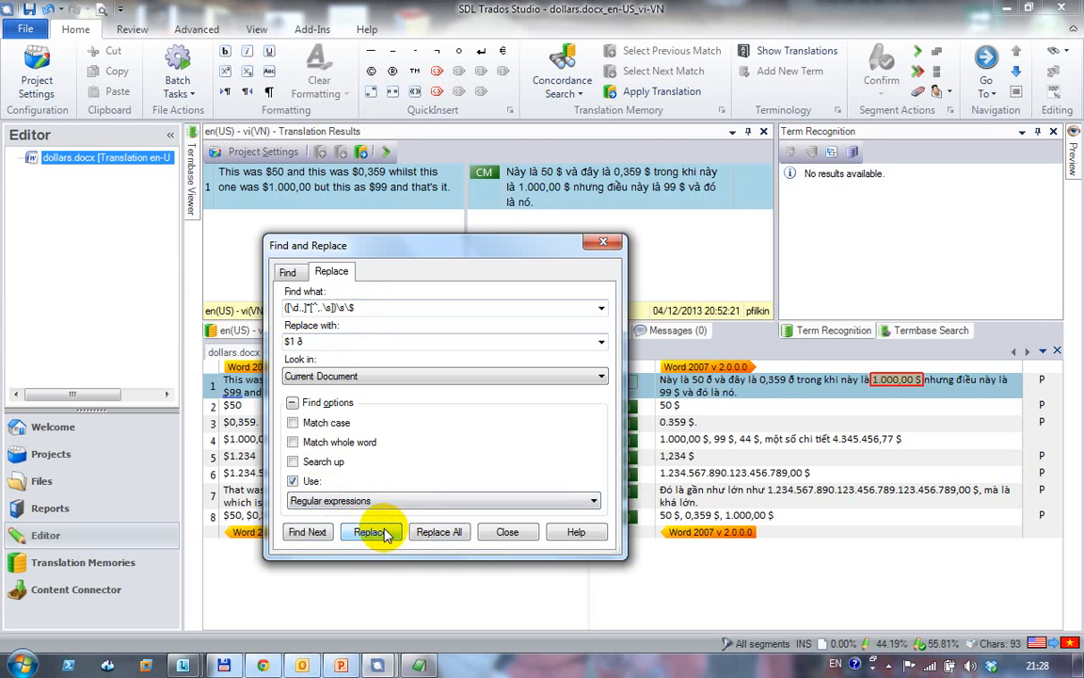
left_click(382, 533)
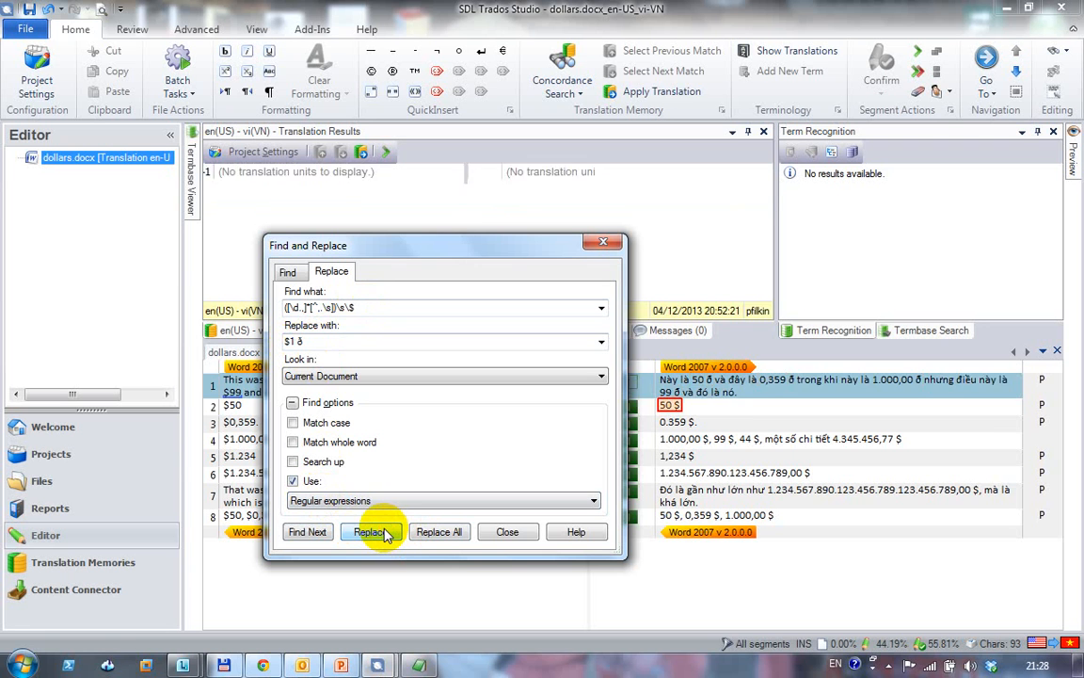
left_click(383, 533)
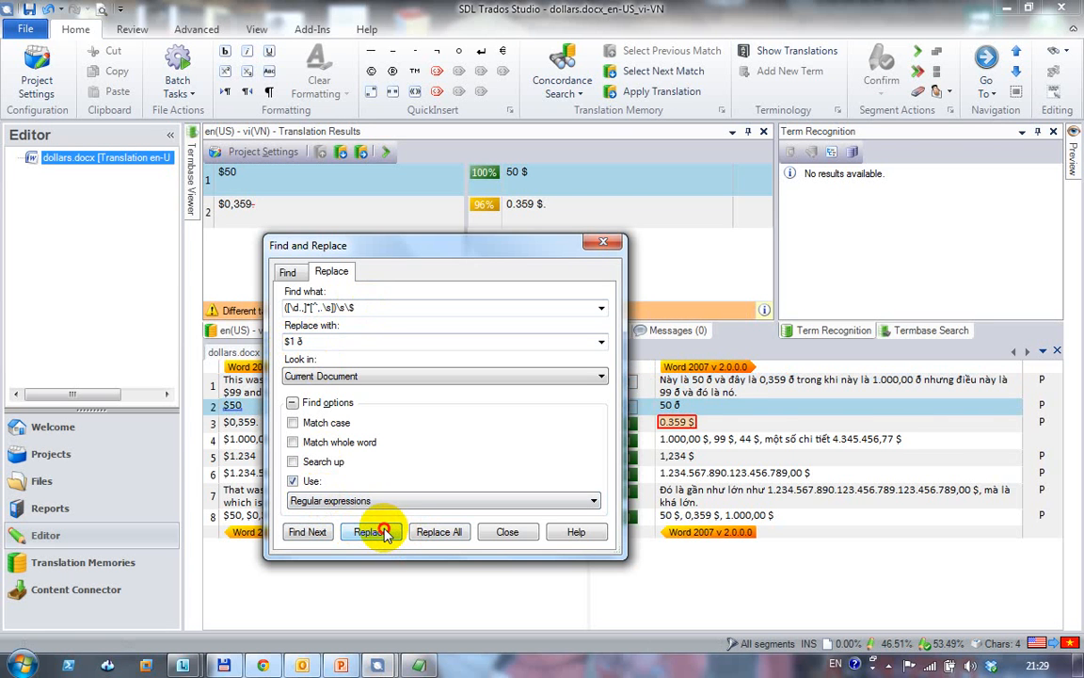
left_click(382, 533)
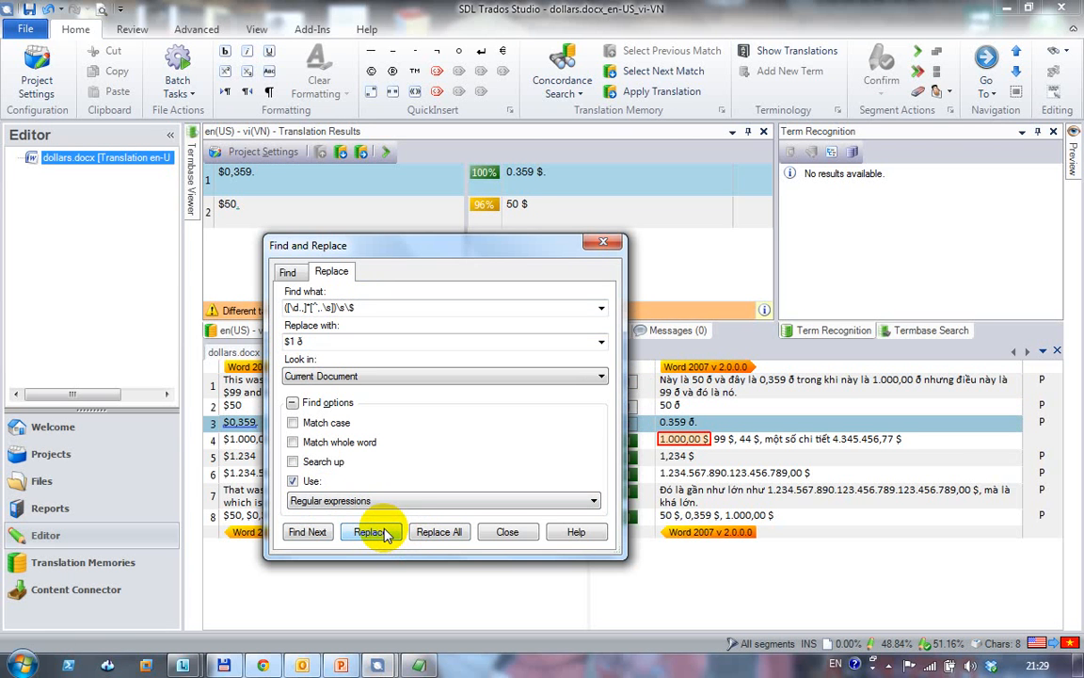
left_click(433, 532)
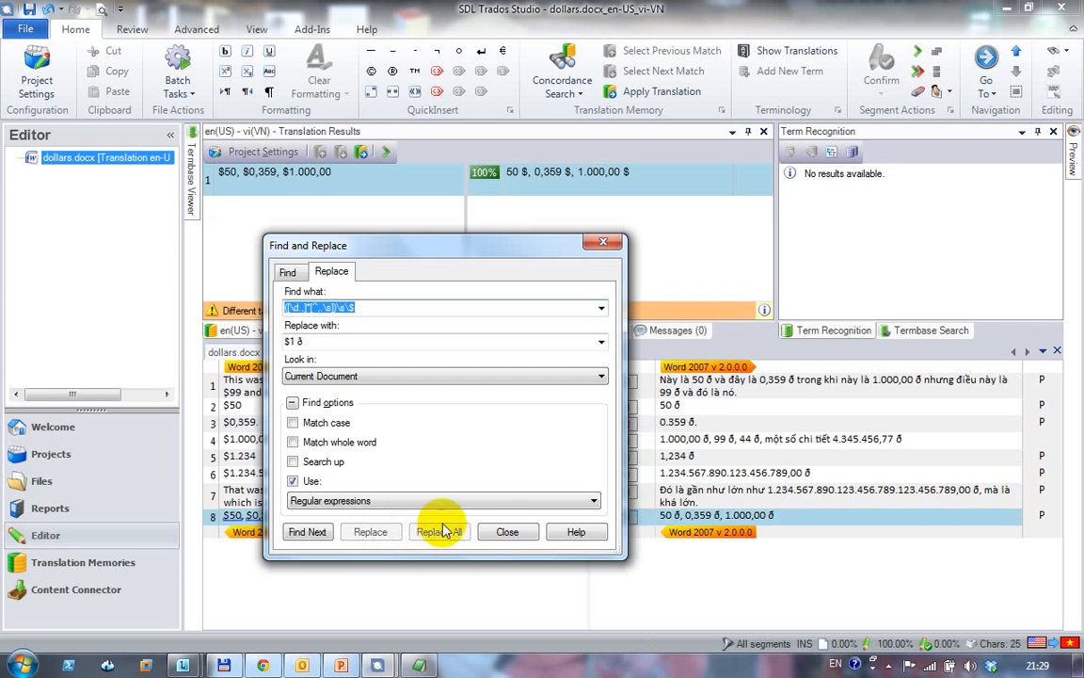
left_click(498, 533)
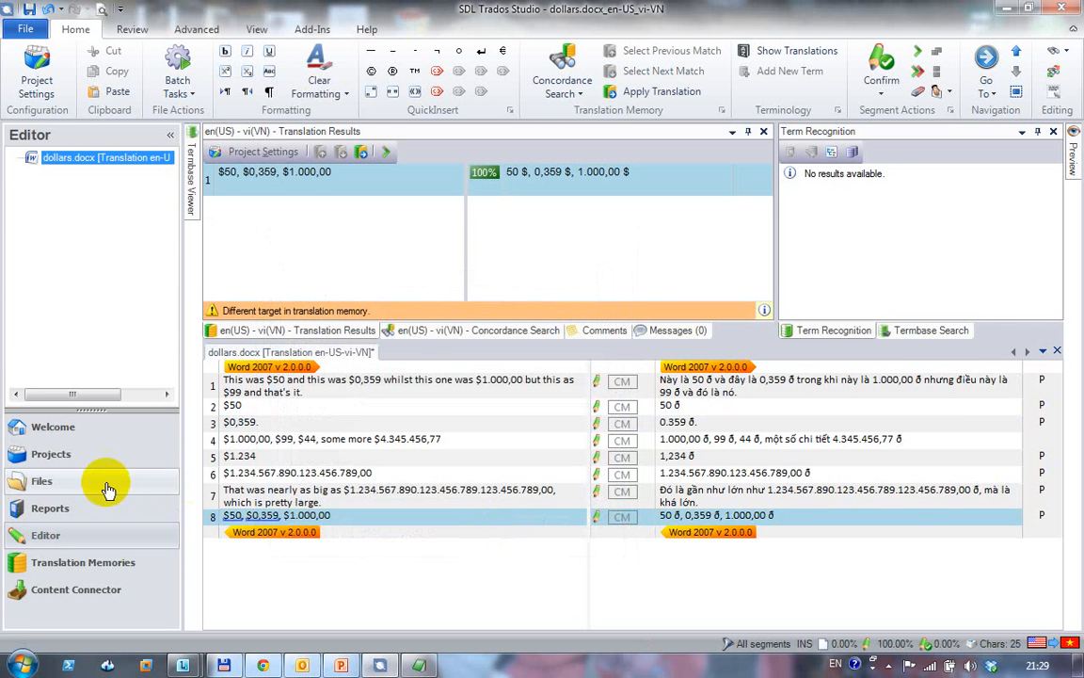
- Open the SDLXLIFF Toolkit from the Welcome view and examine its source and target search and replacement fields
left_click(71, 433)
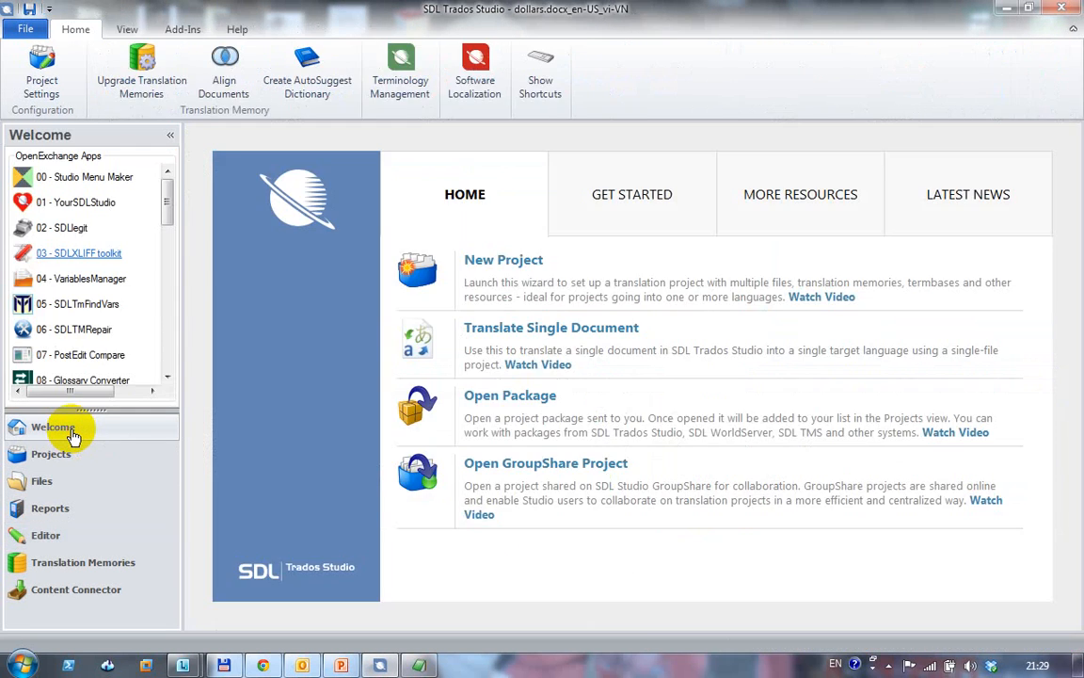
left_click(82, 255)
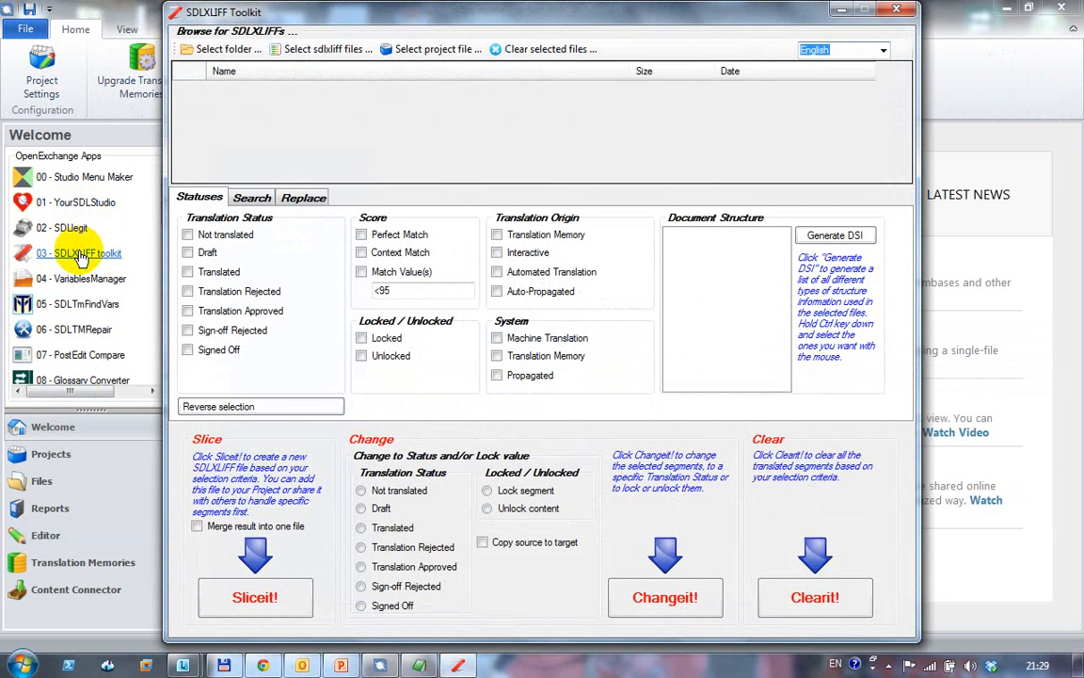
left_click(287, 198)
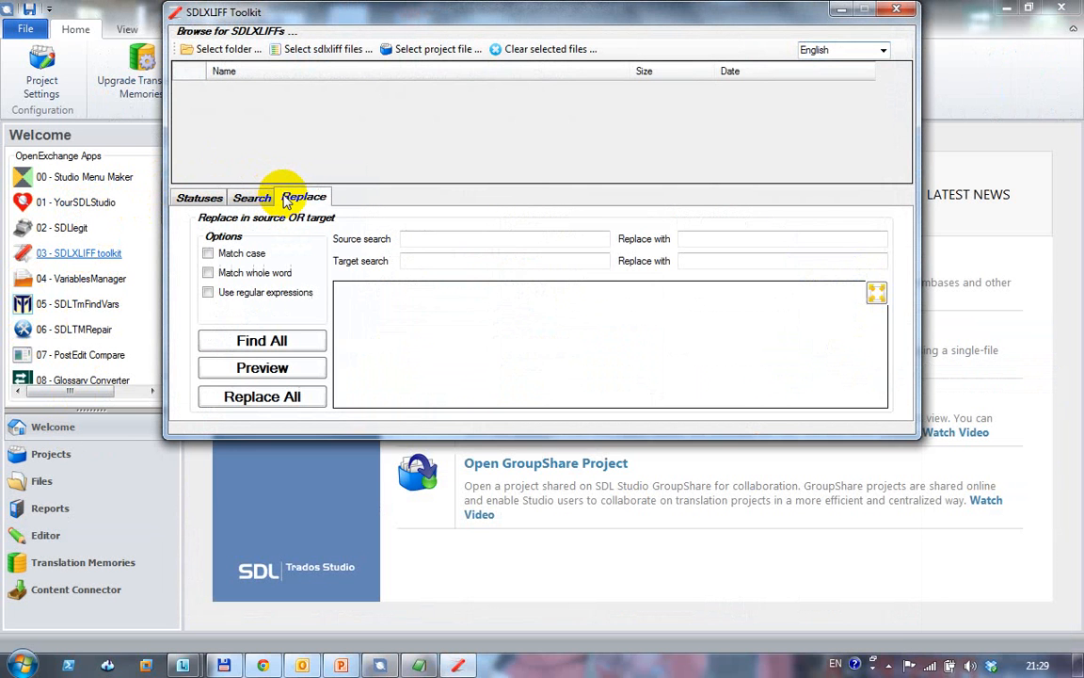
left_click(422, 261)
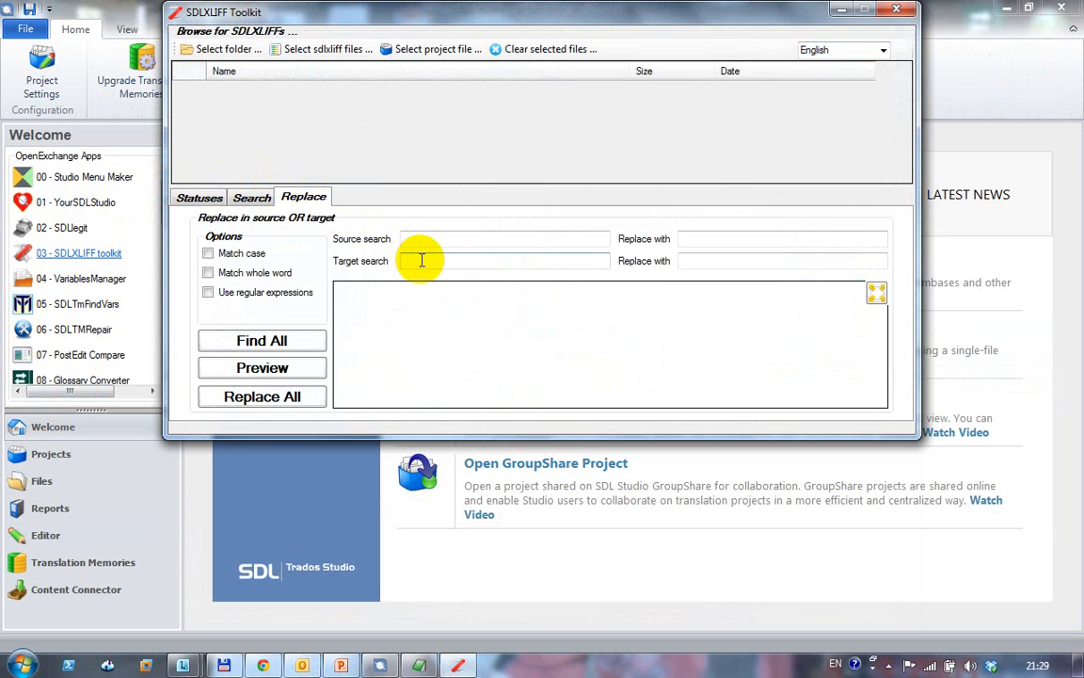
left_click(693, 258)
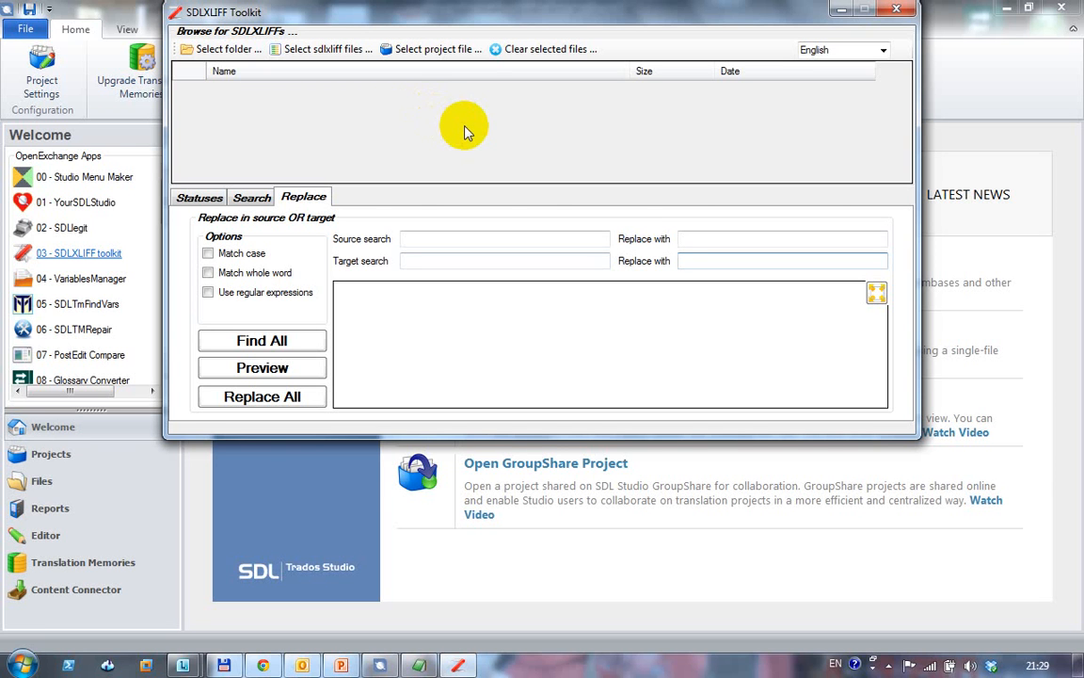
left_click(467, 237)
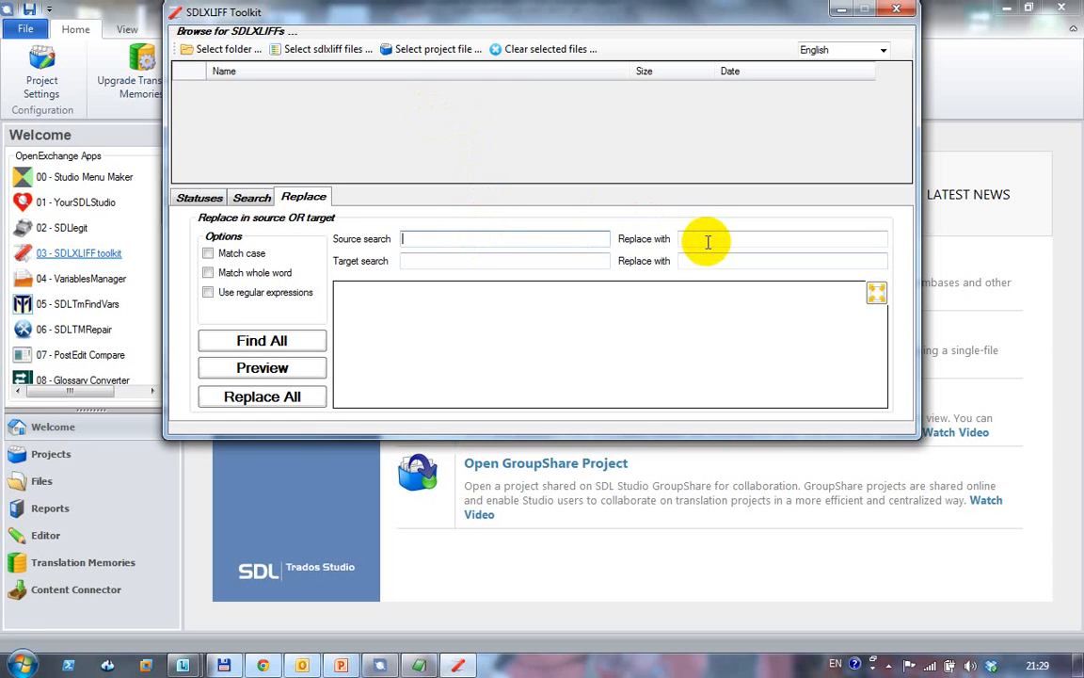
left_click(706, 240)
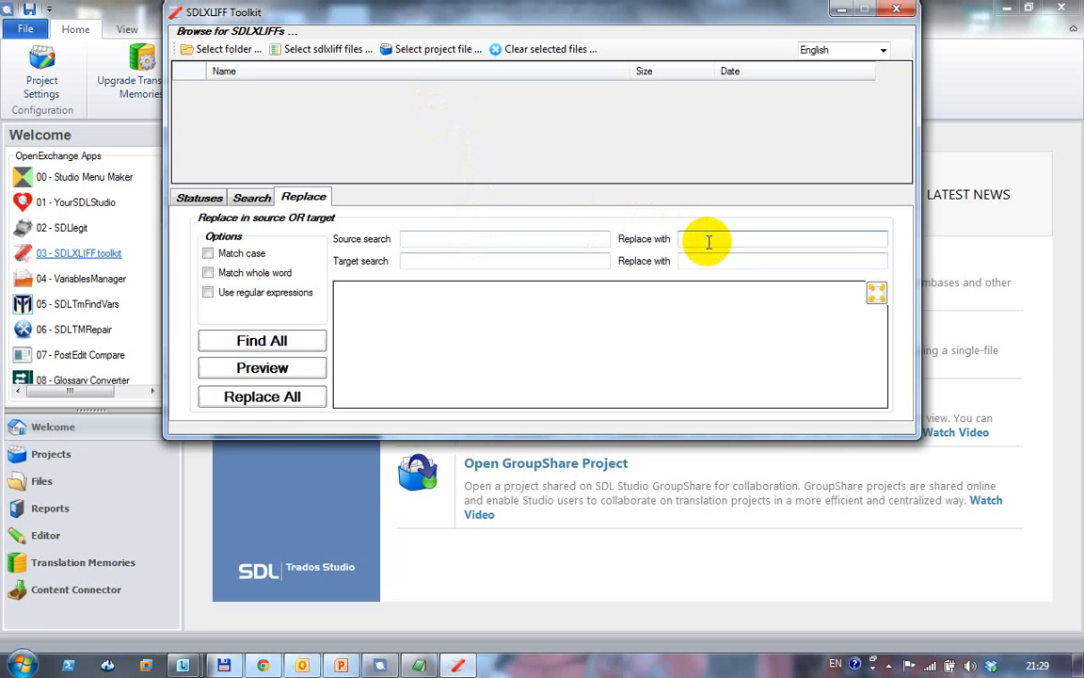